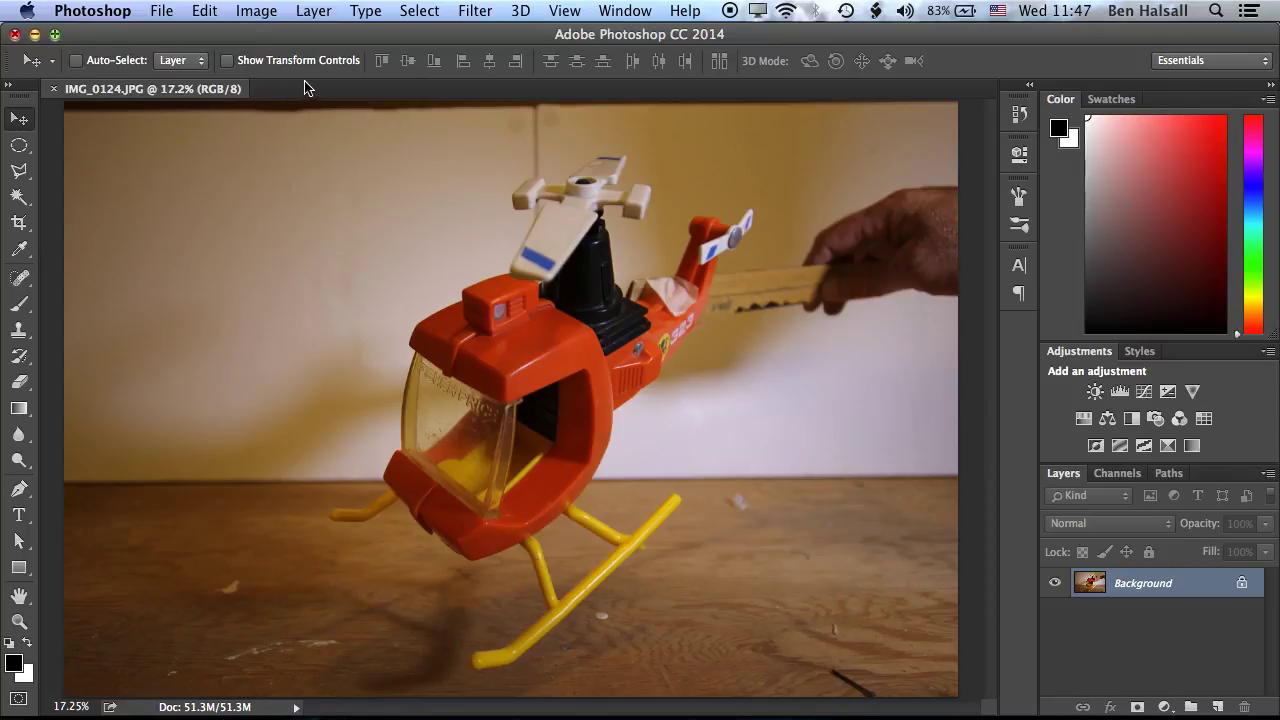
Step: Try the Auto Color correction on the helicopter photo and undo it
click(260, 12)
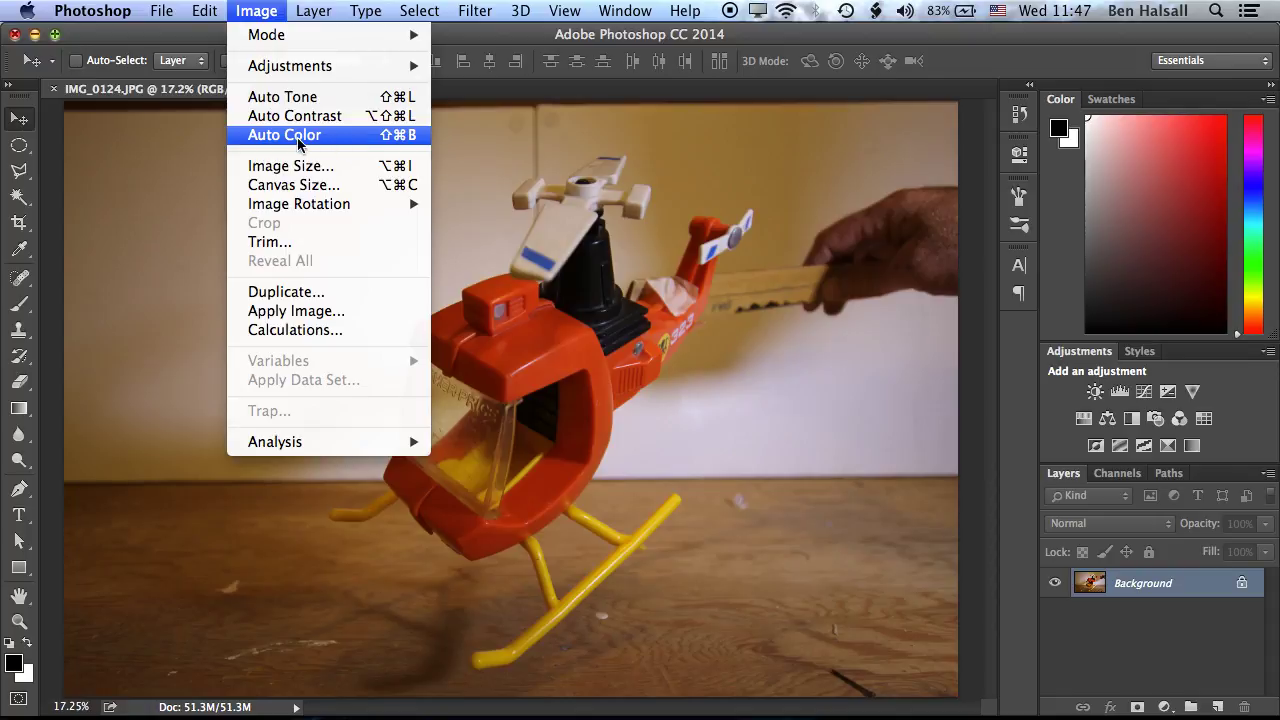
click(338, 138)
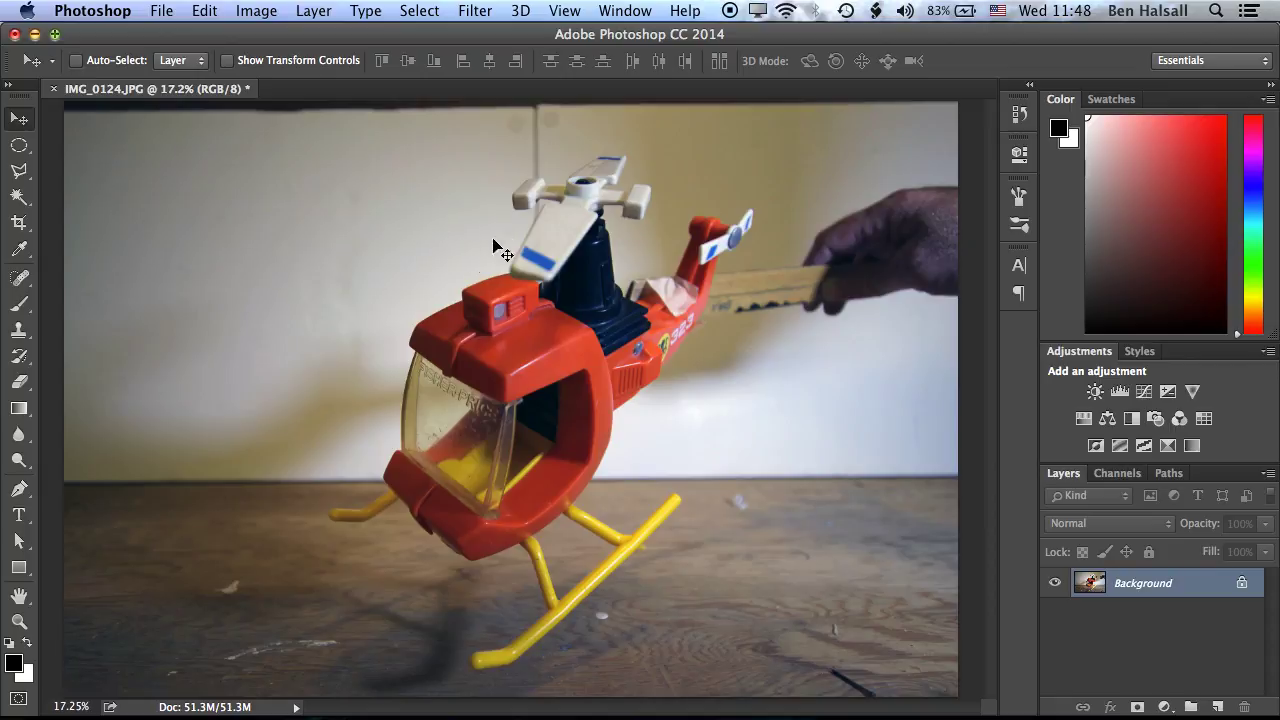
key(super+z)
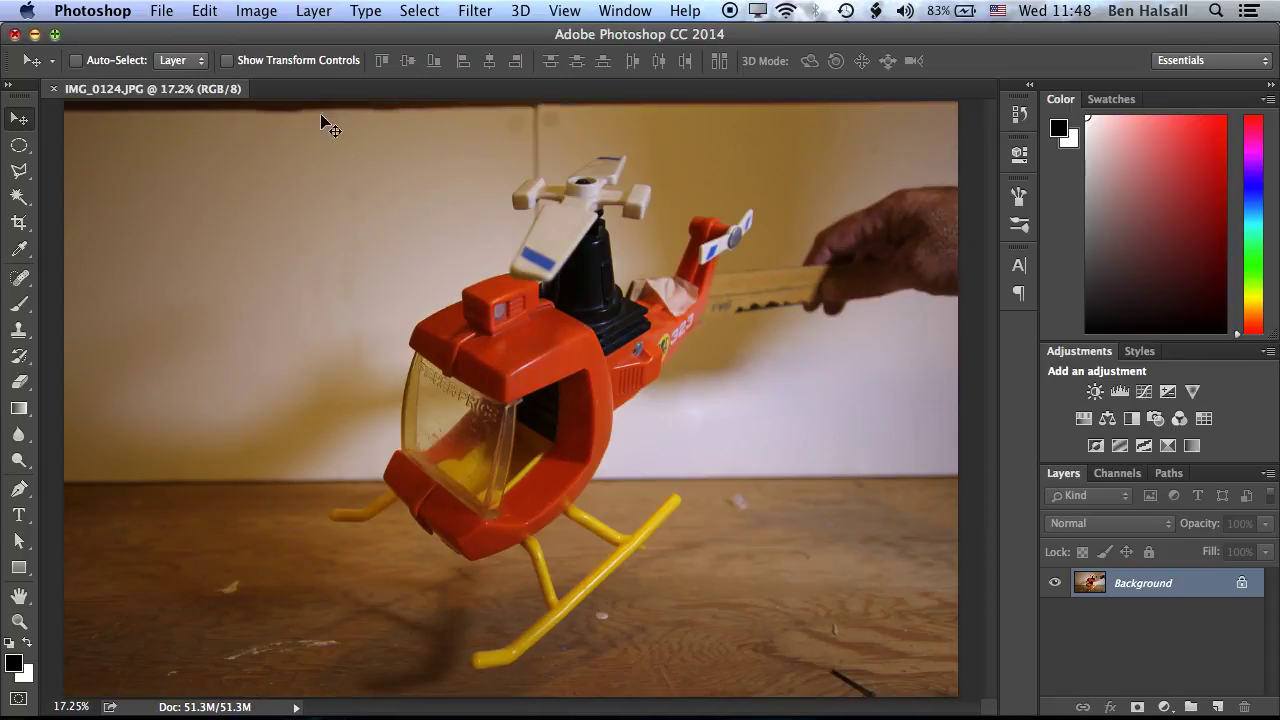
Step: Try Auto Contrast followed by Auto Color on the photo, and undo the correction
click(258, 12)
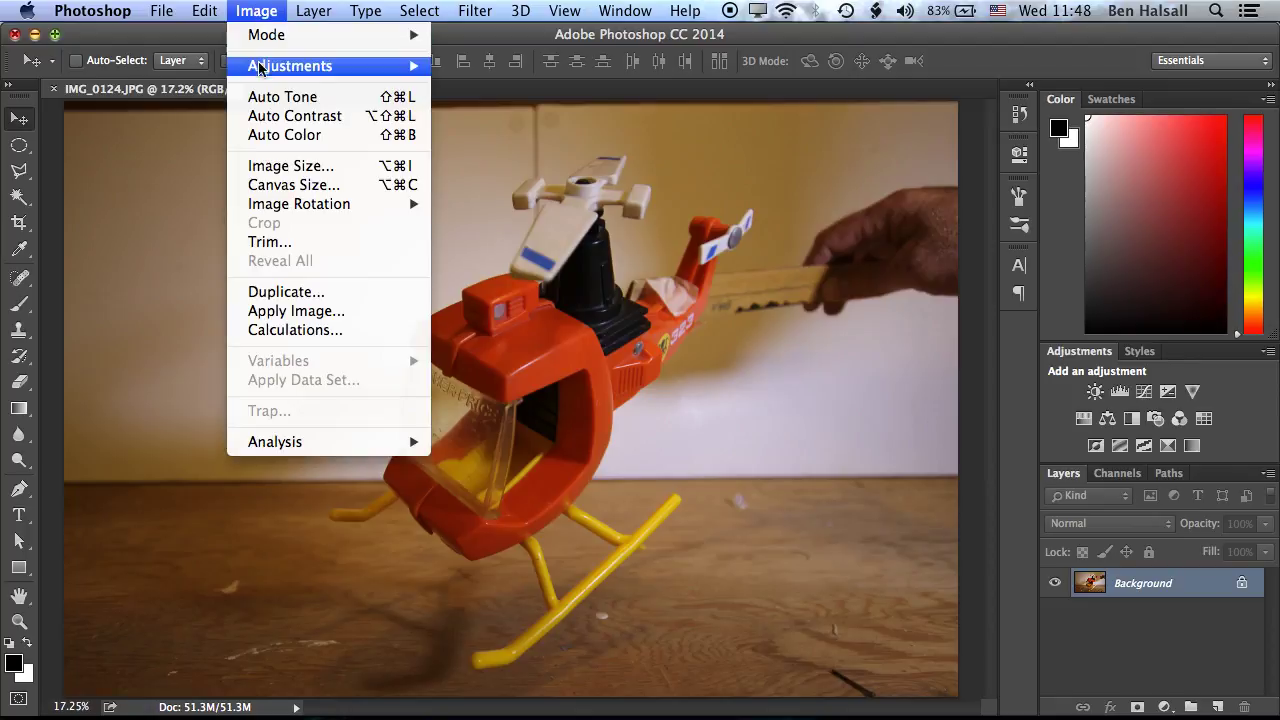
click(310, 119)
click(256, 12)
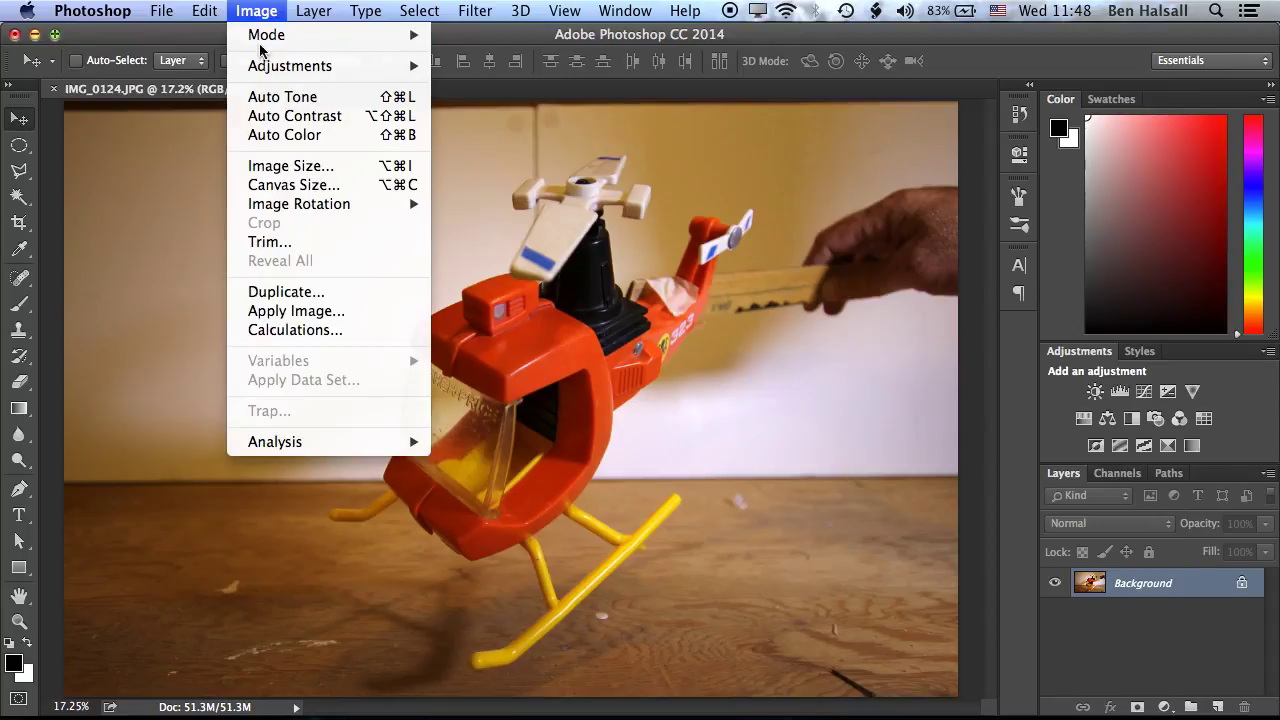
click(314, 133)
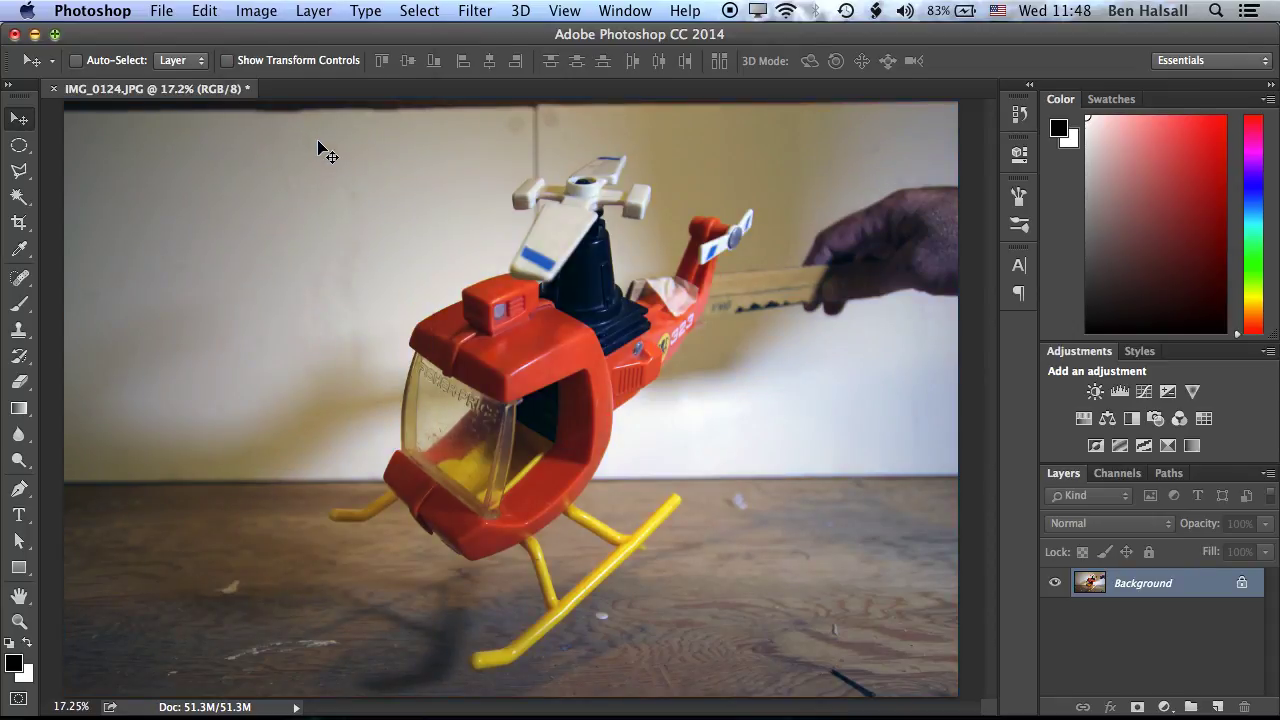
key(ctrl+z)
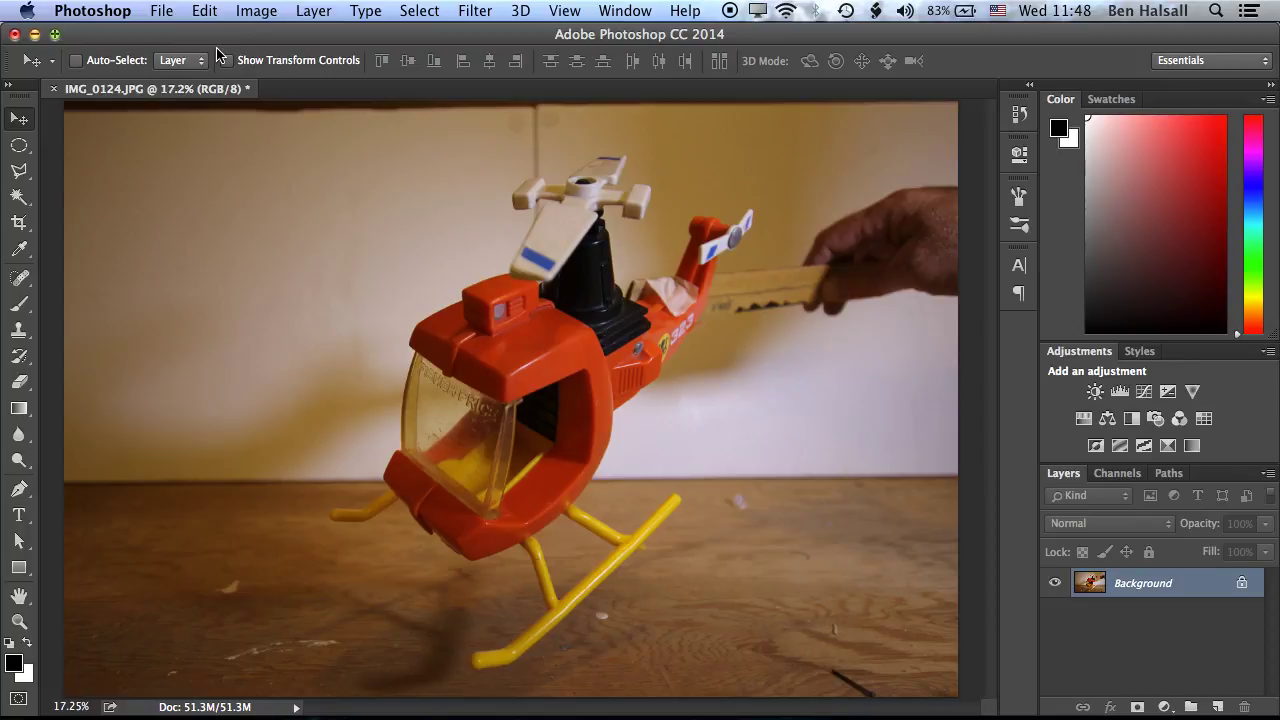
click(254, 12)
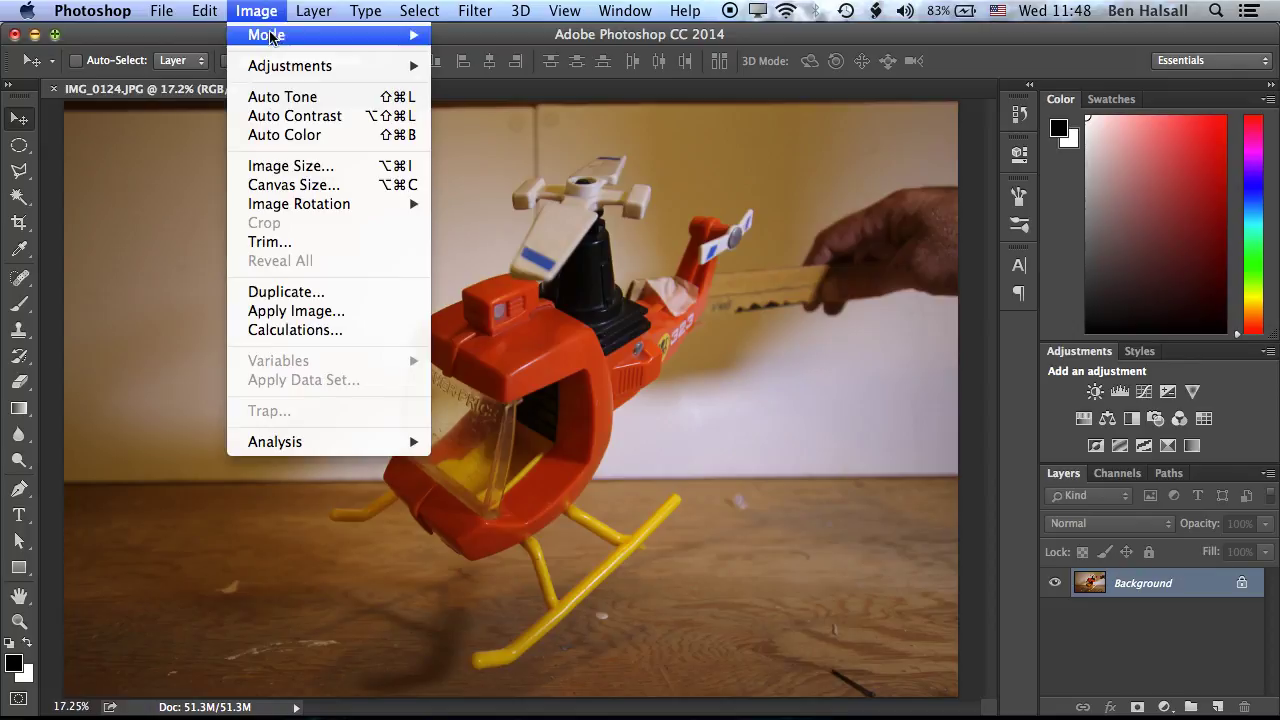
mouse_move(300, 65)
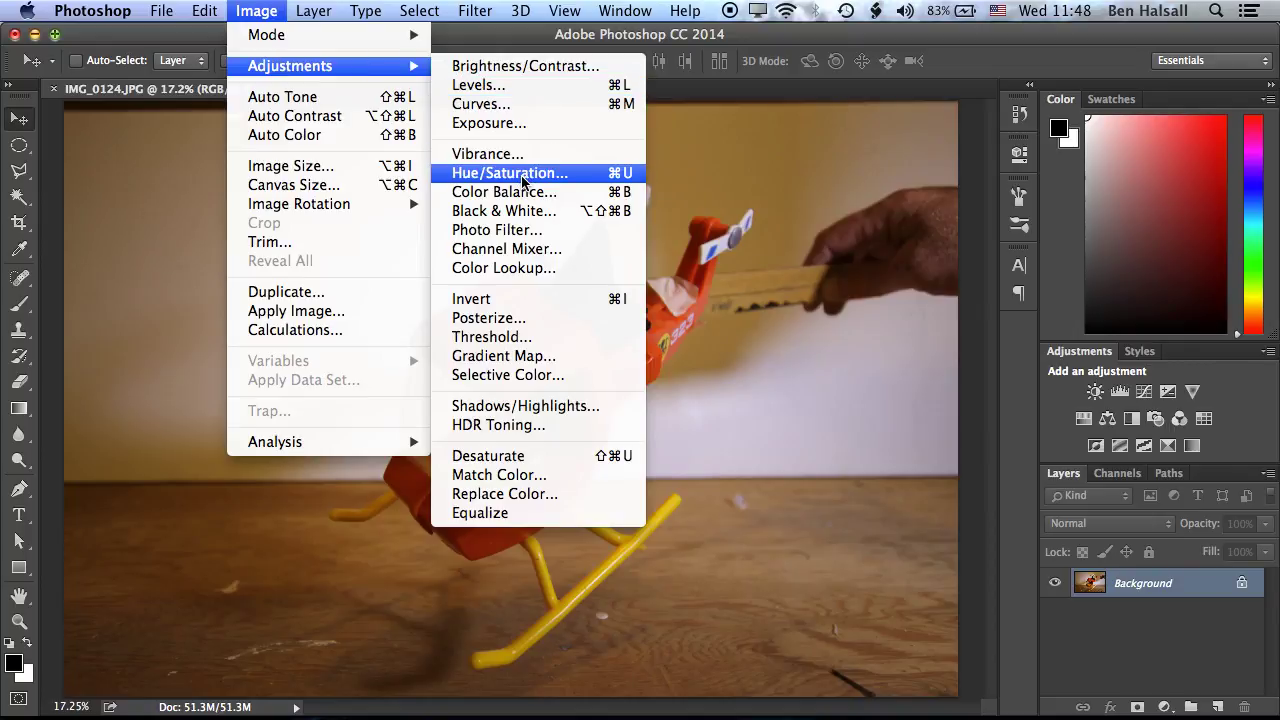
click(505, 70)
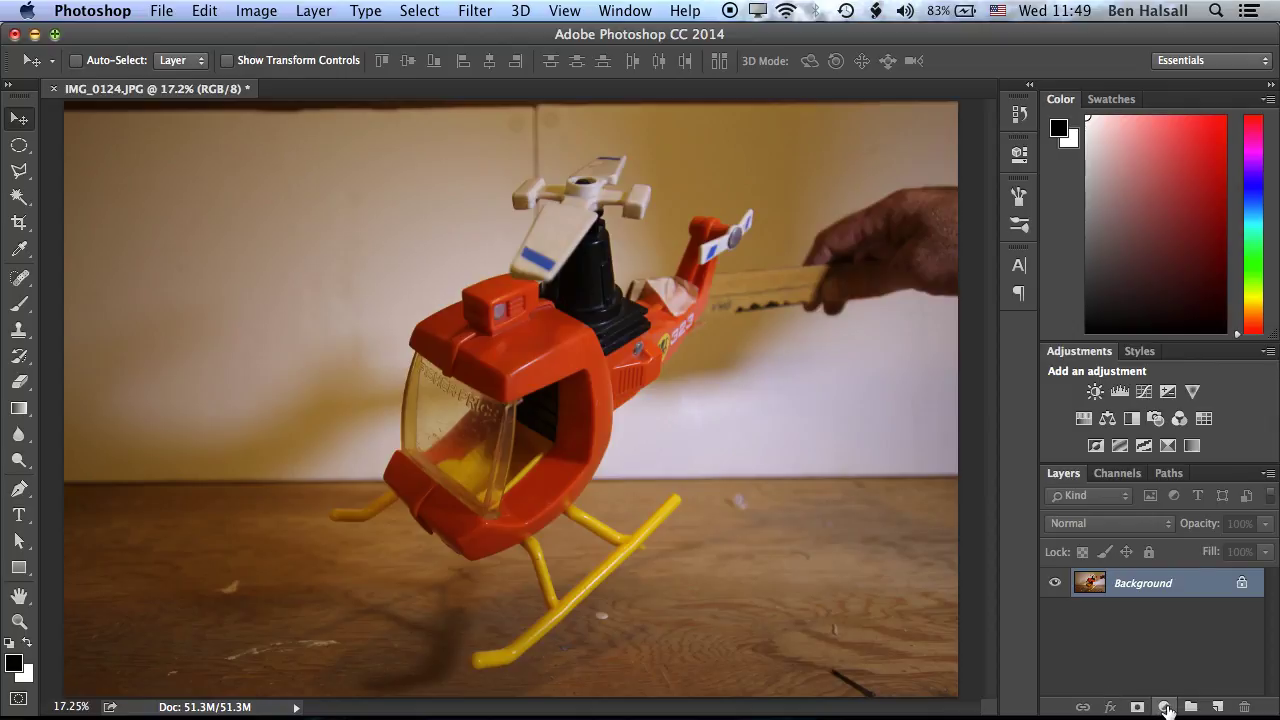
click(1166, 708)
click(1092, 657)
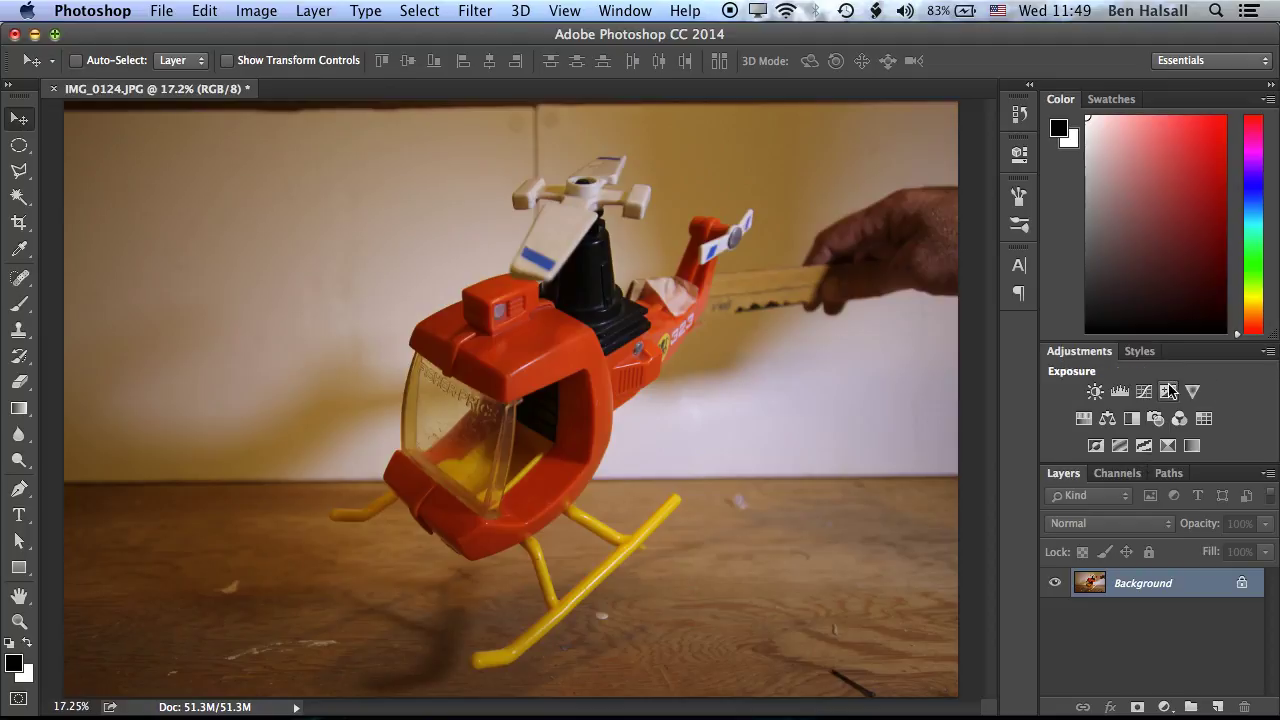
Step: Detach and close the Adjustments panel, and restore the layout by resetting the Essentials workspace
drag(1081, 360, 777, 352)
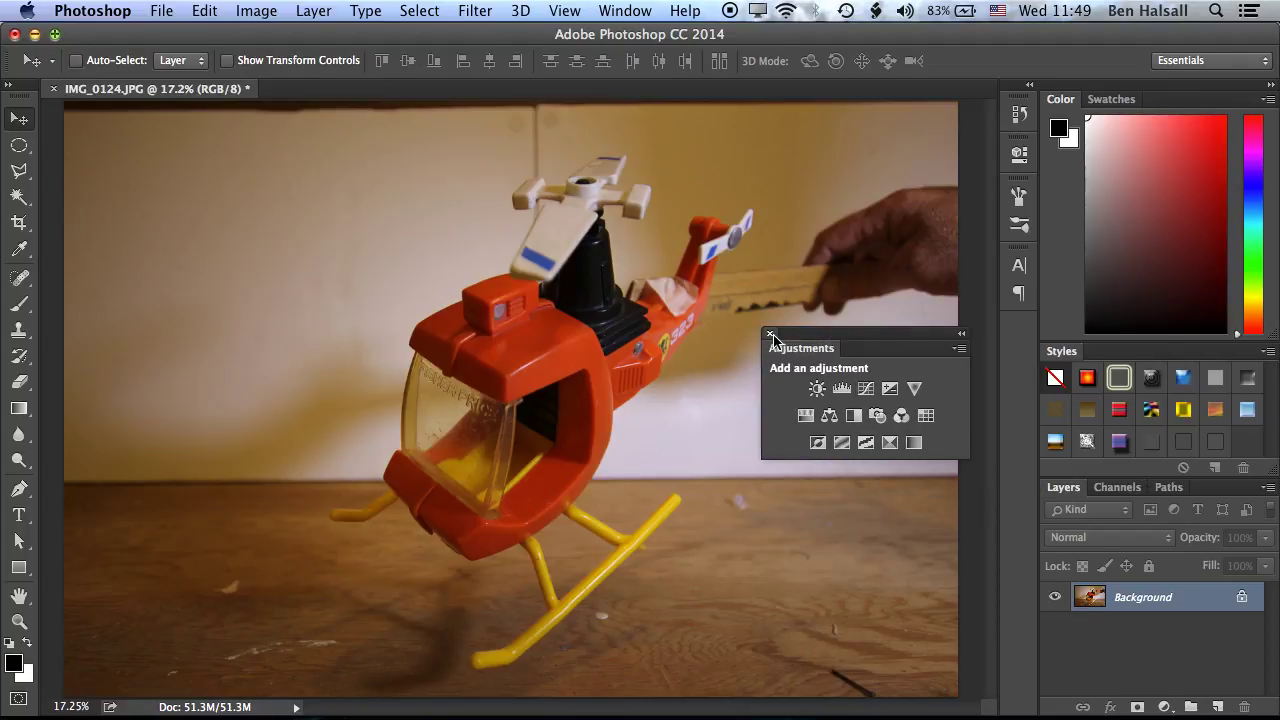
click(769, 334)
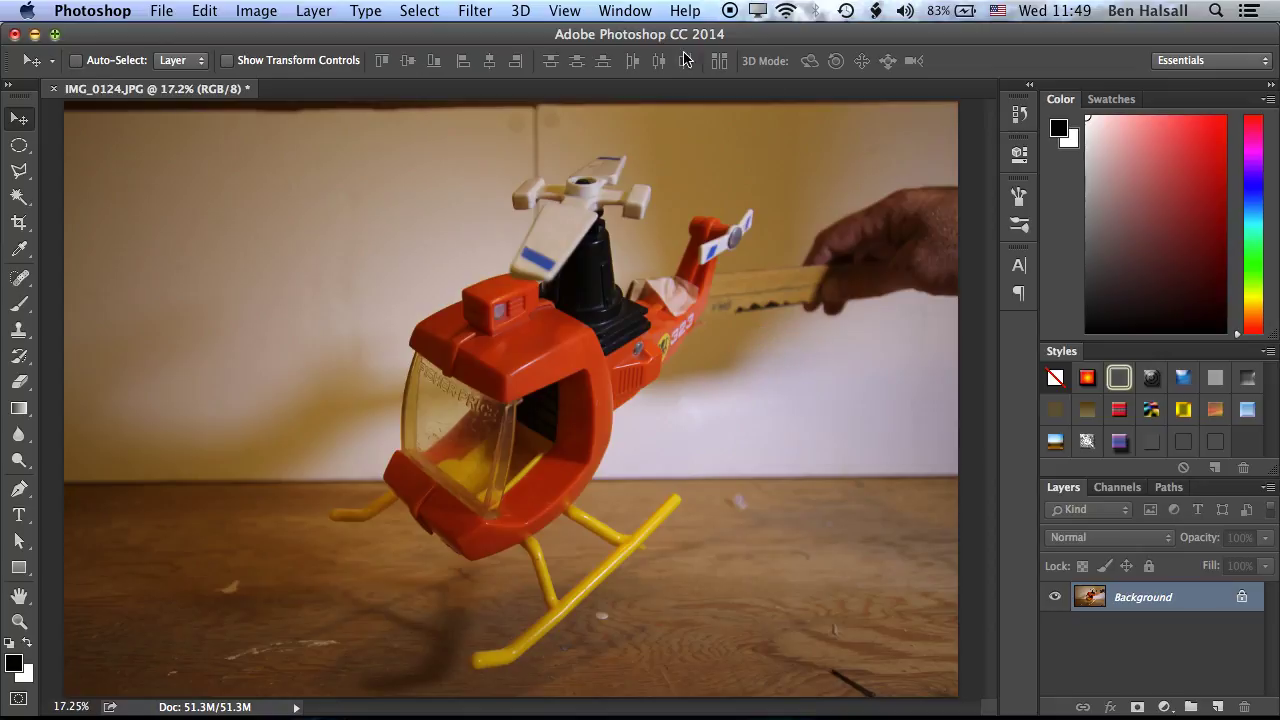
click(612, 11)
mouse_move(640, 56)
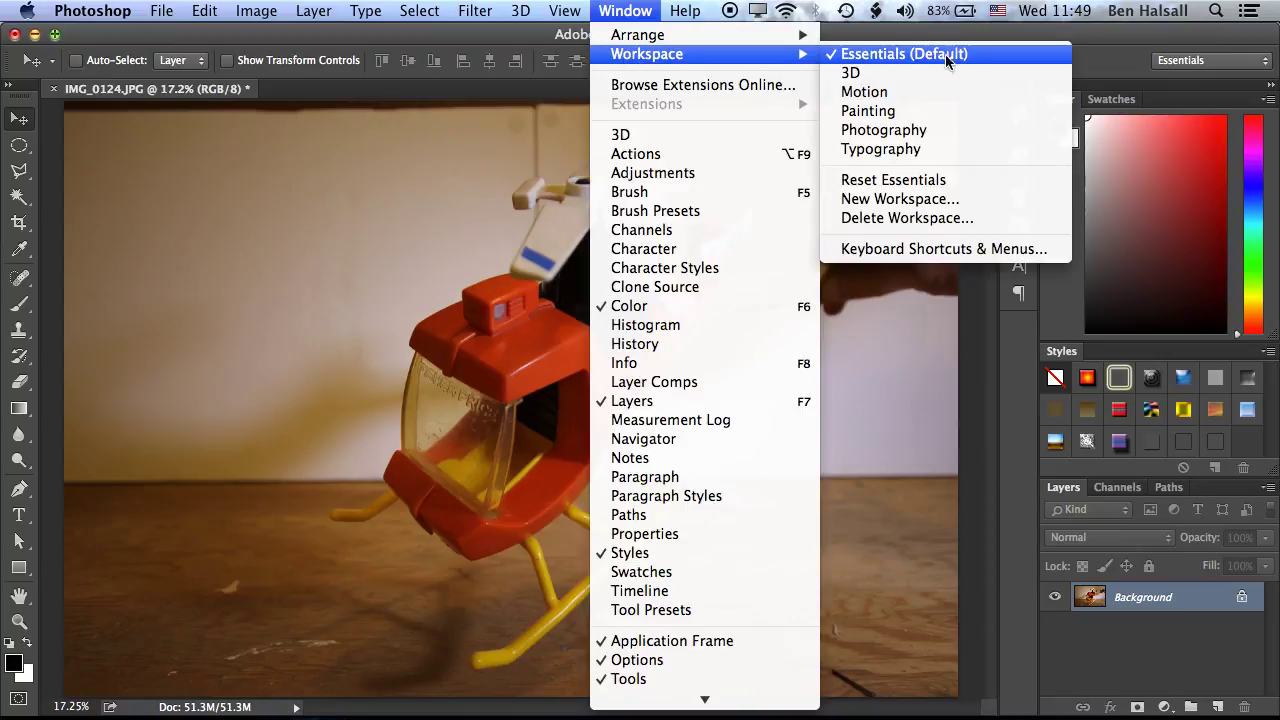
click(900, 180)
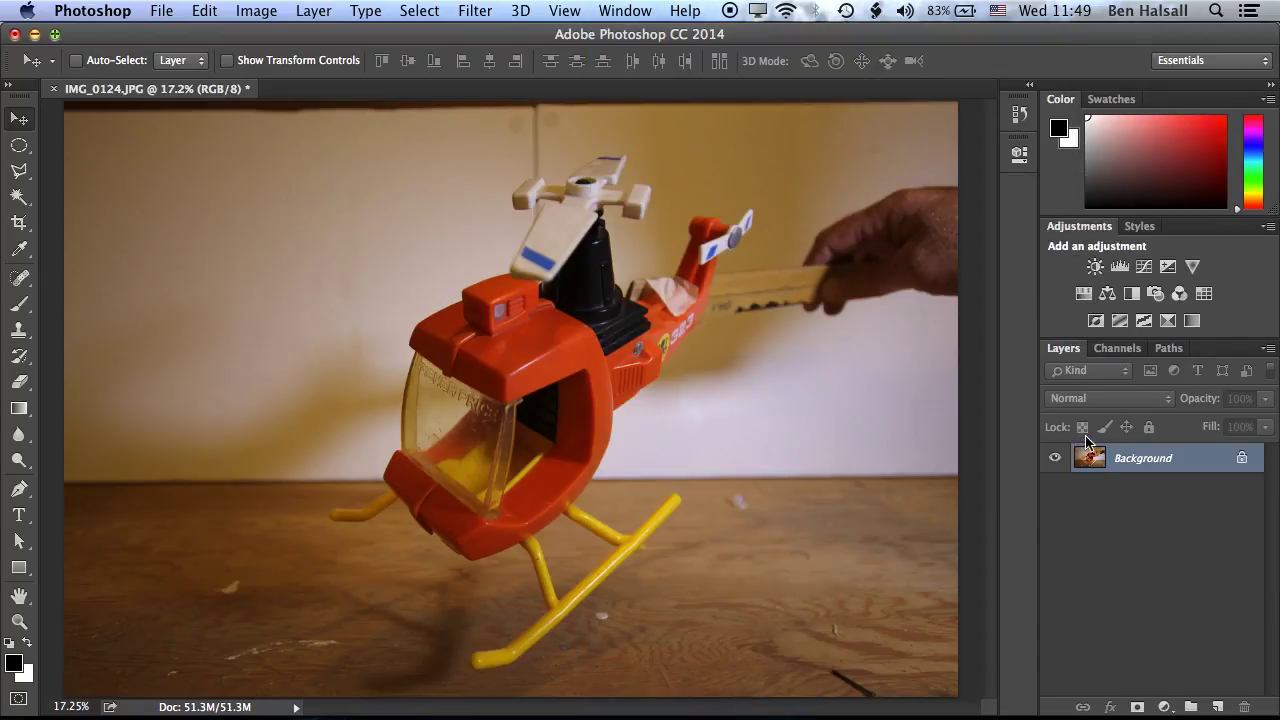
Step: Add a Levels adjustment layer, try sampling its white point from the front rotor blade, and undo the sample
click(1120, 267)
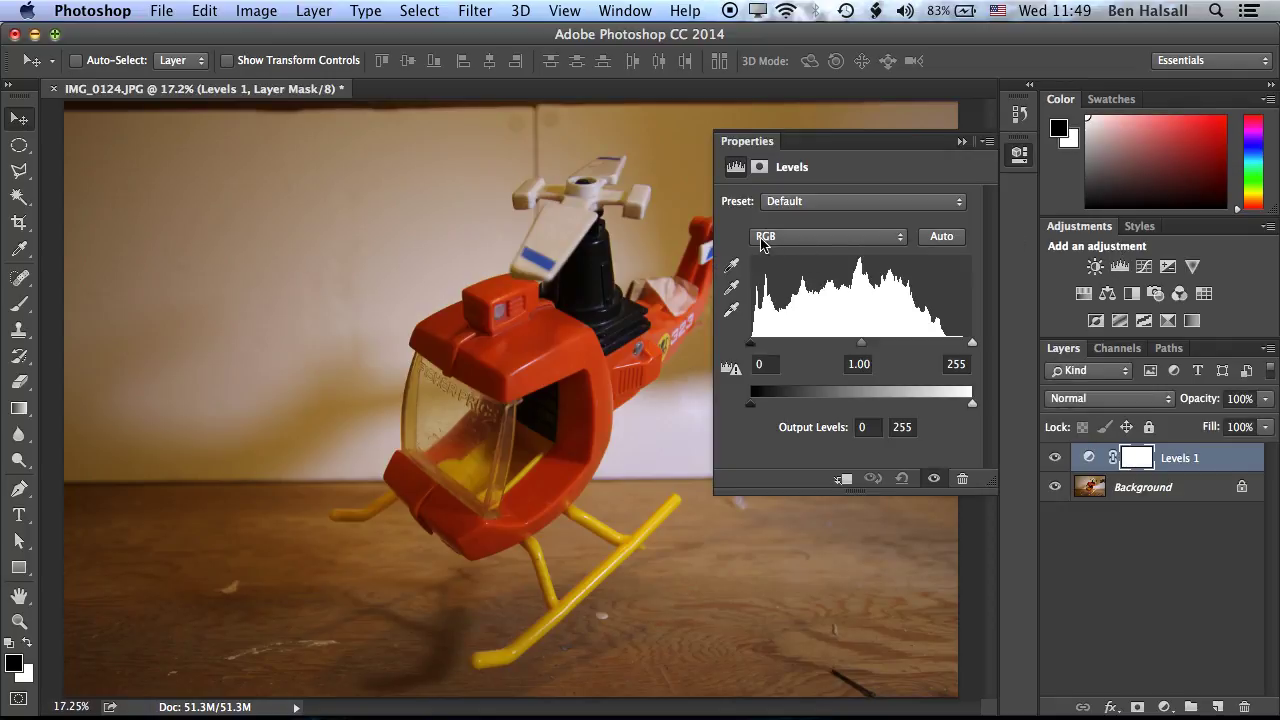
click(733, 313)
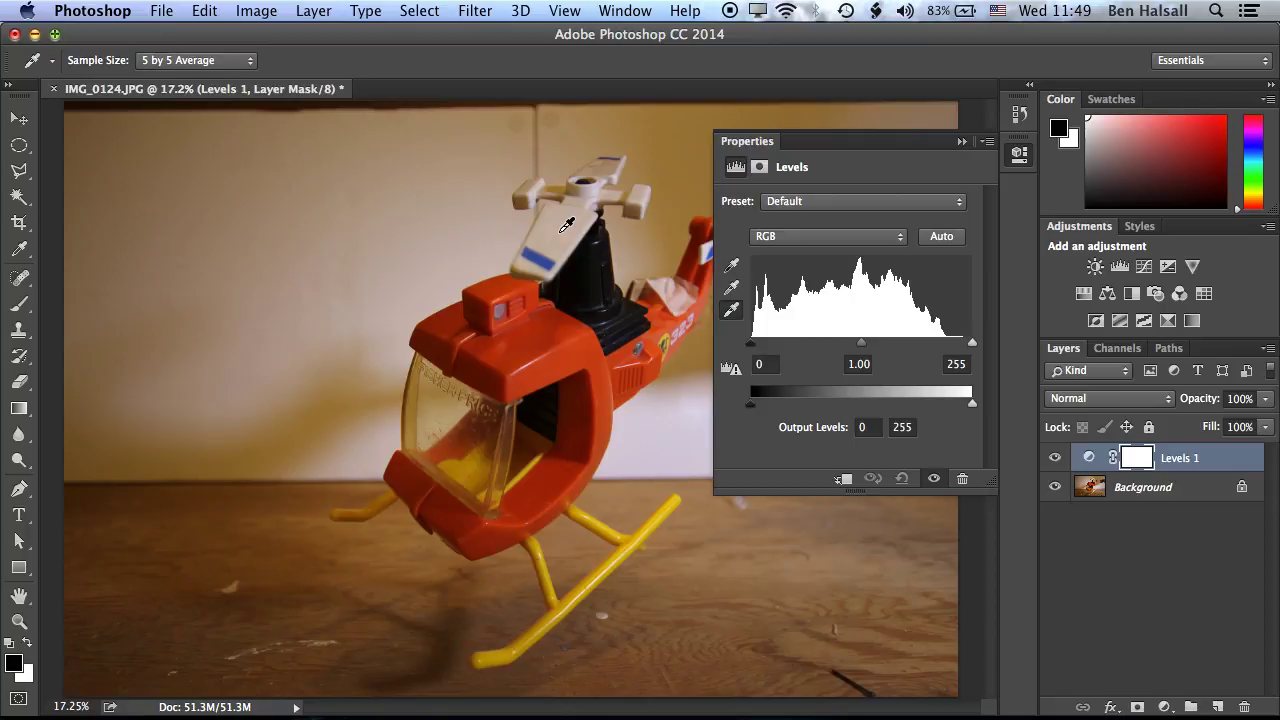
click(566, 224)
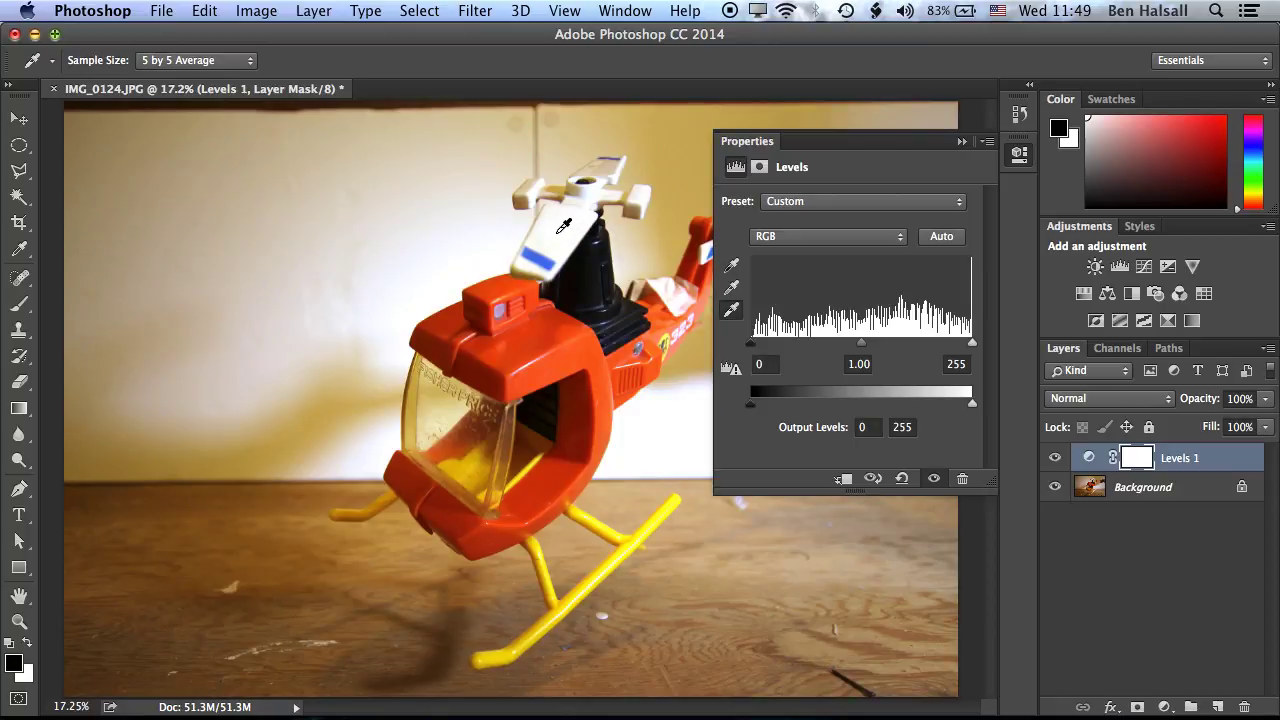
key(super+z)
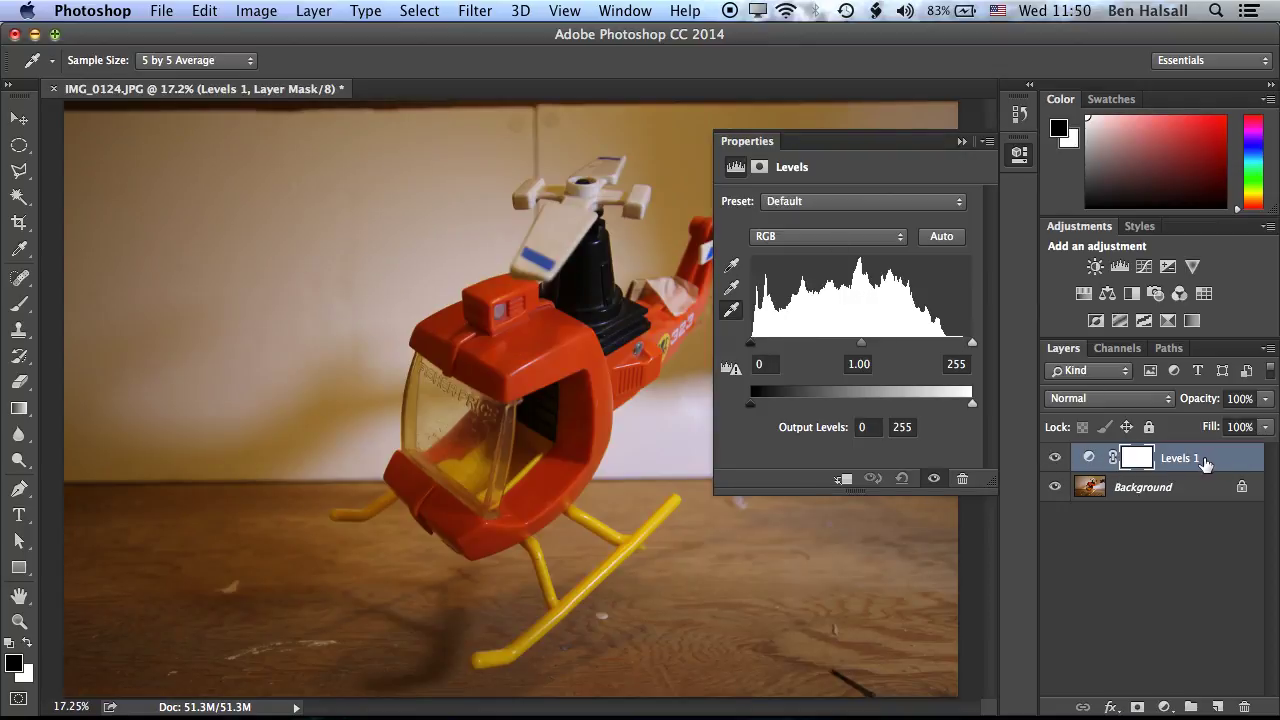
Step: Set the Levels black point from the black rotor mast and the white point from the front rotor blade
click(731, 265)
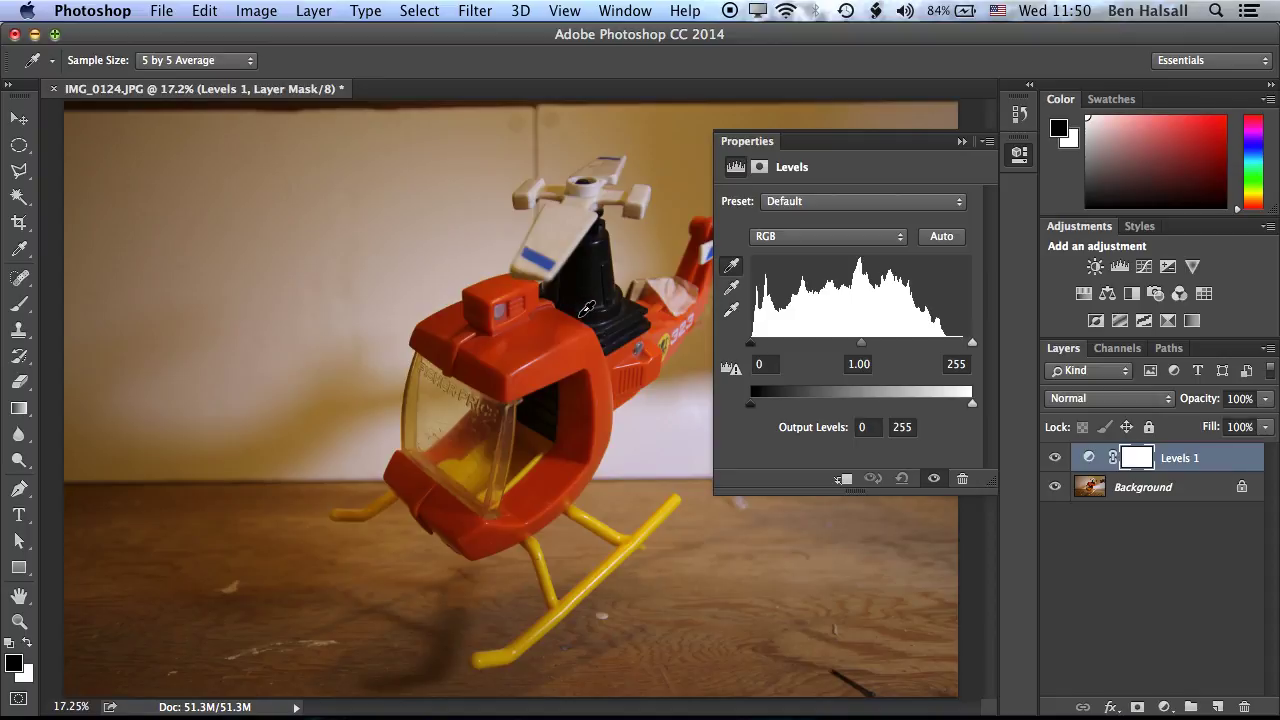
click(587, 308)
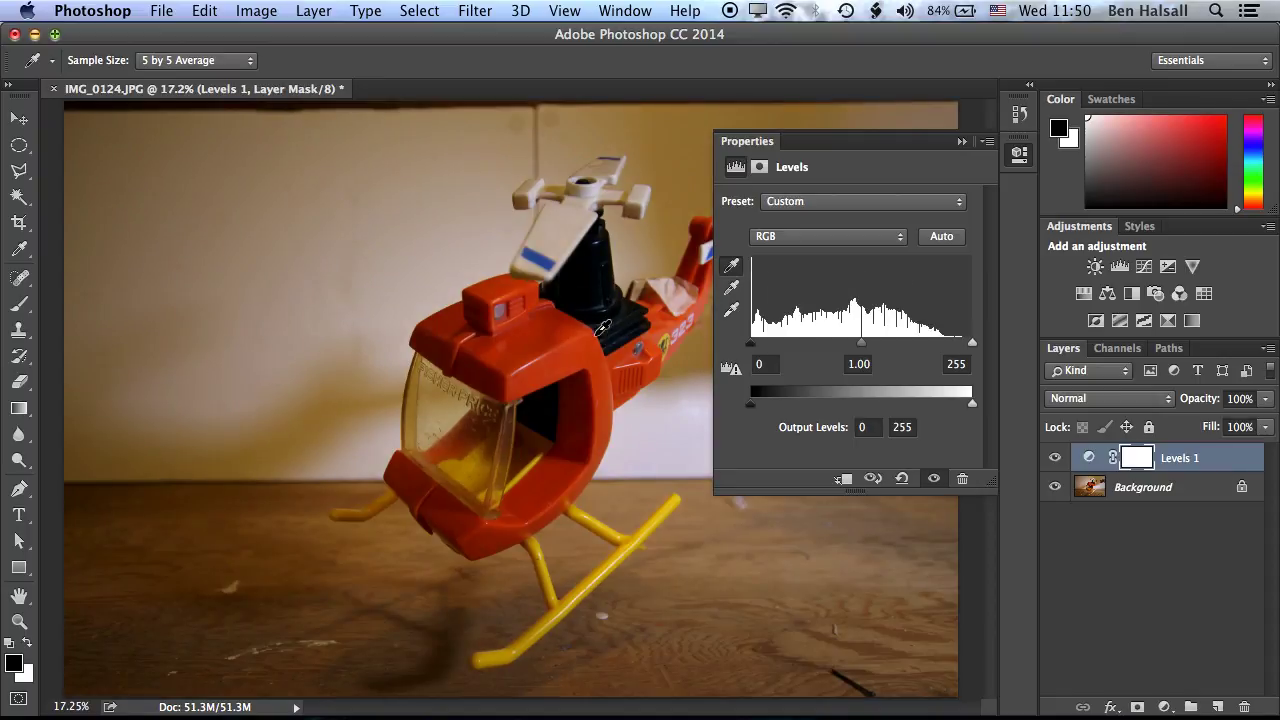
click(731, 310)
click(560, 240)
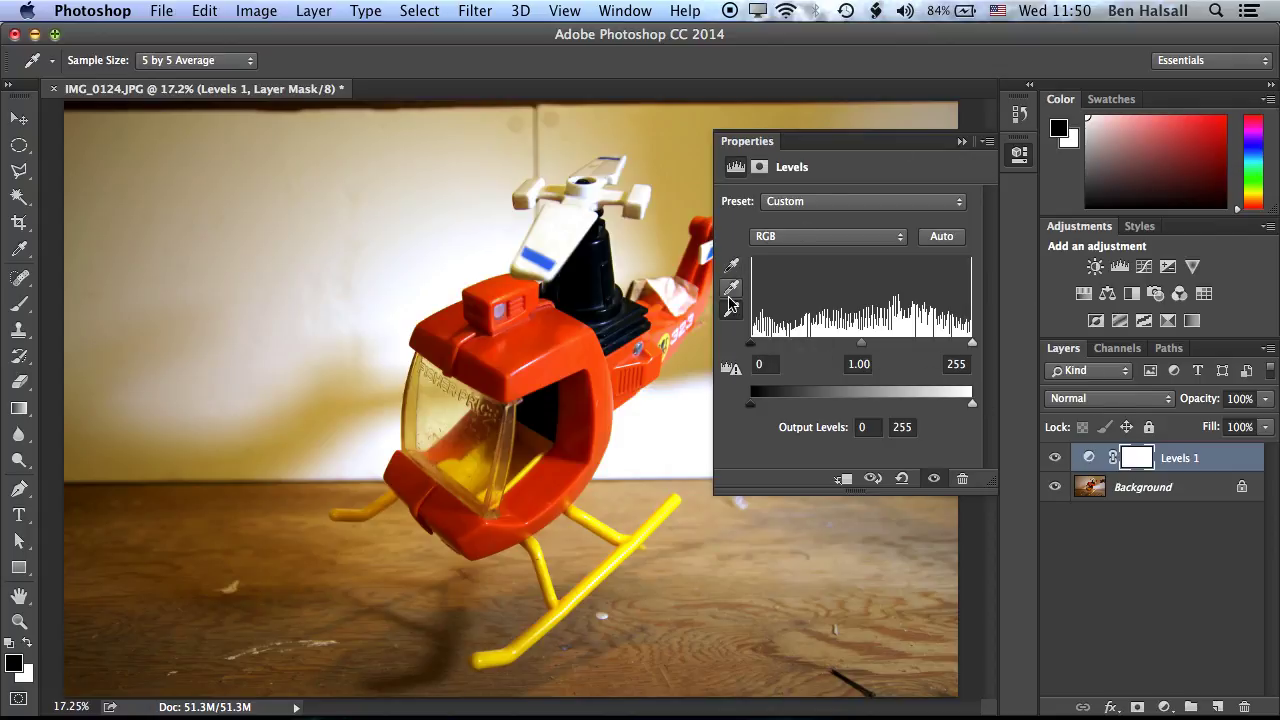
Step: Hide the Levels properties and try adjusting the Levels 1 layer's opacity, leaving it at 100%
click(962, 141)
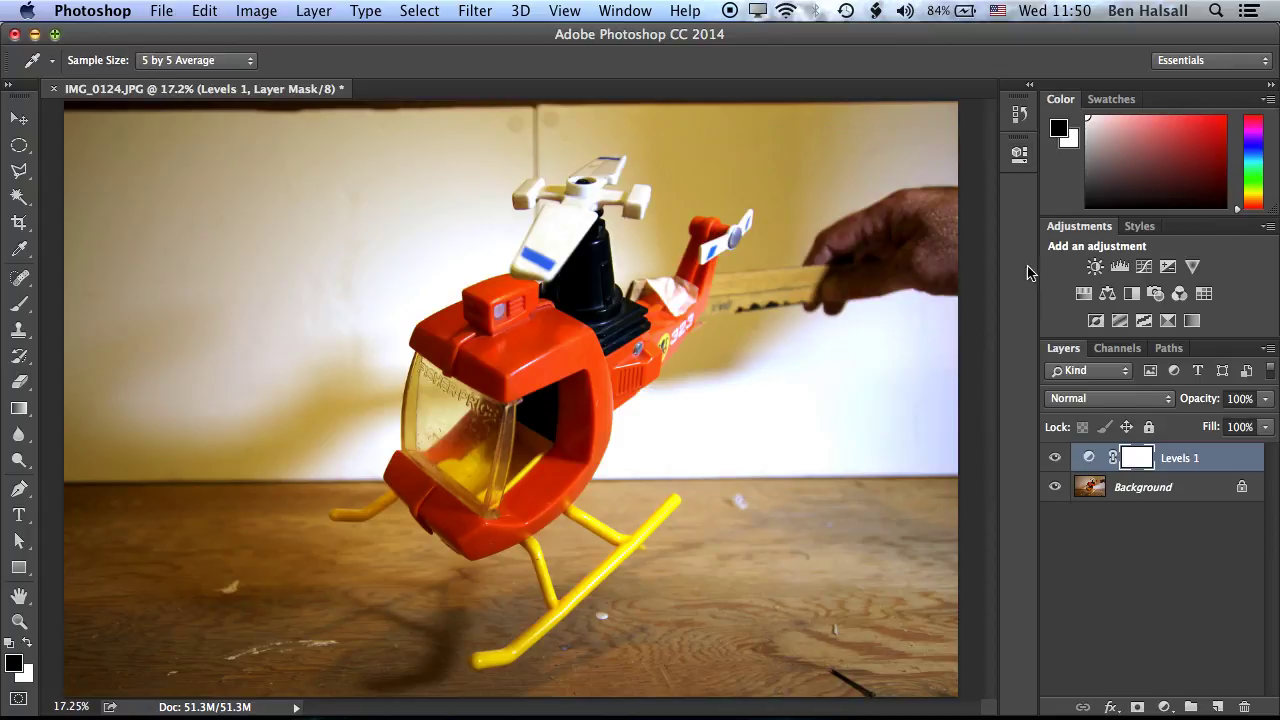
click(1266, 399)
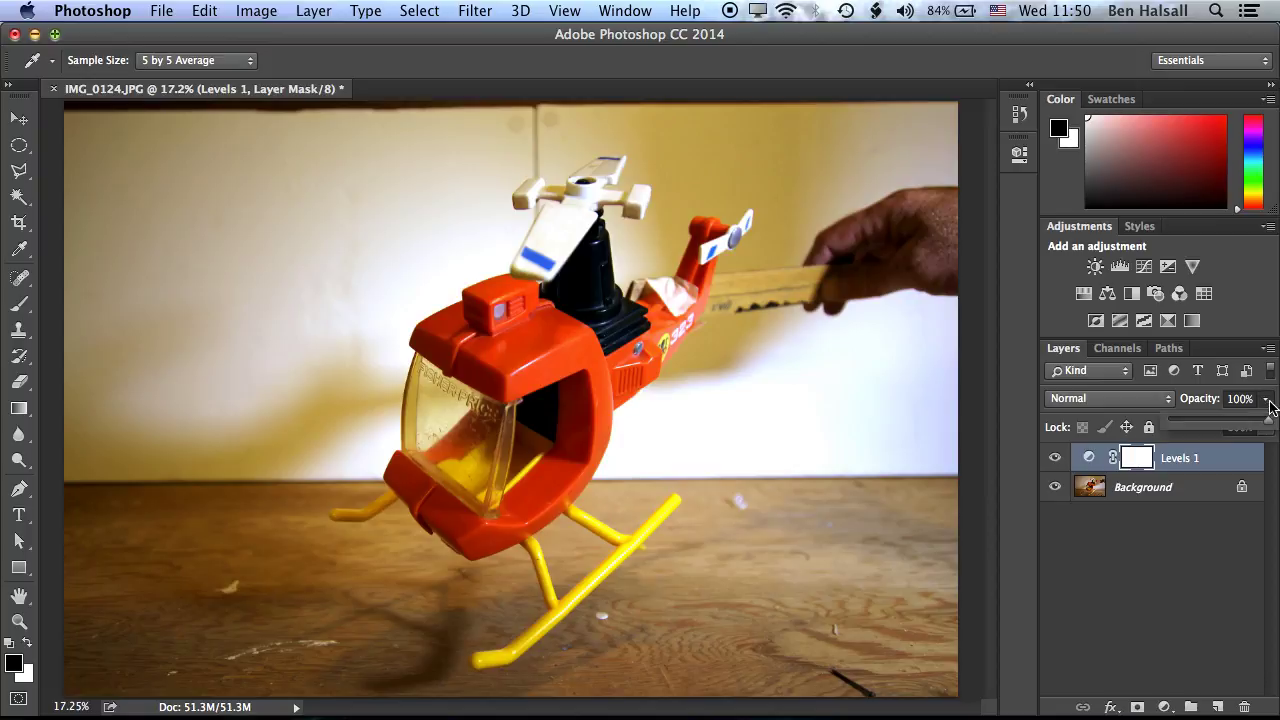
mouse_move(1266, 421)
mouse_down()
mouse_move(1178, 430)
mouse_move(1264, 428)
mouse_move(1192, 430)
mouse_move(1236, 440)
mouse_move(1268, 421)
mouse_up()
click(1145, 463)
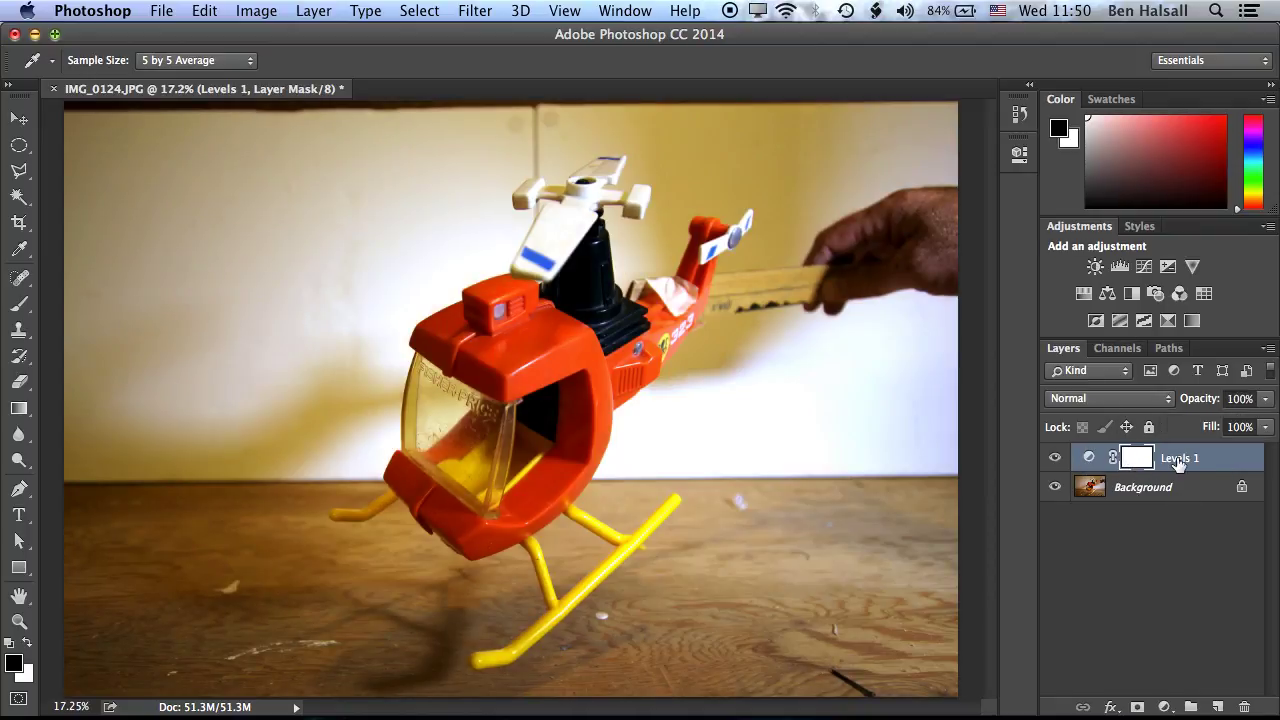
Step: Reopen the Levels 1 adjustment's properties and reset them to the defaults
double_click(1090, 460)
key(v)
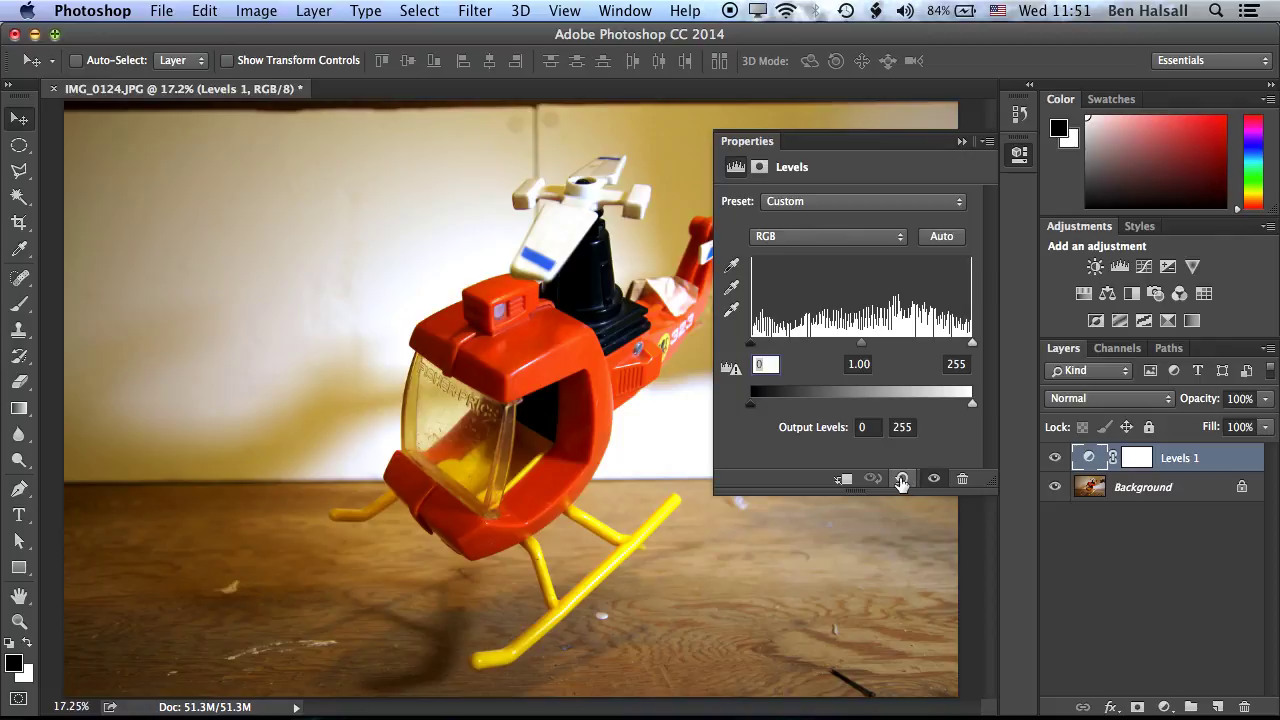
click(901, 480)
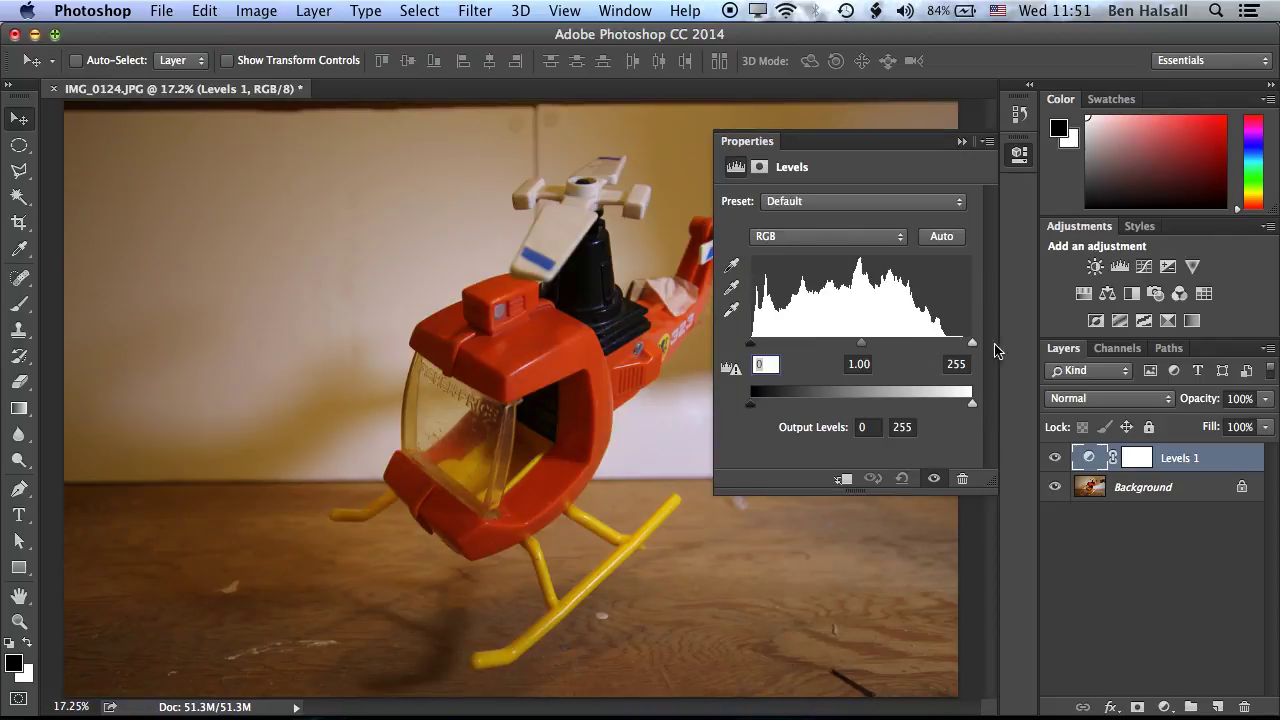
Step: Try the Levels presets Darker, Increase Contrast 1, Increase Contrast 2 and Lighten Shadows on the photo
click(864, 203)
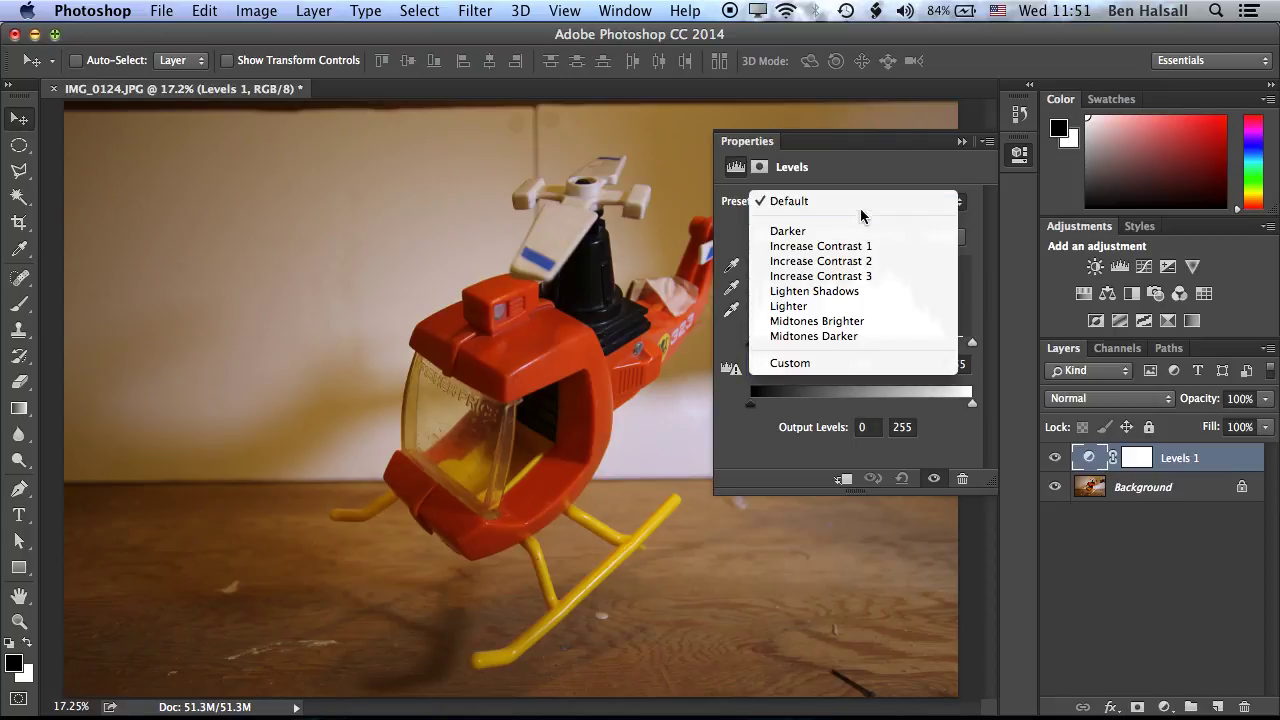
click(787, 231)
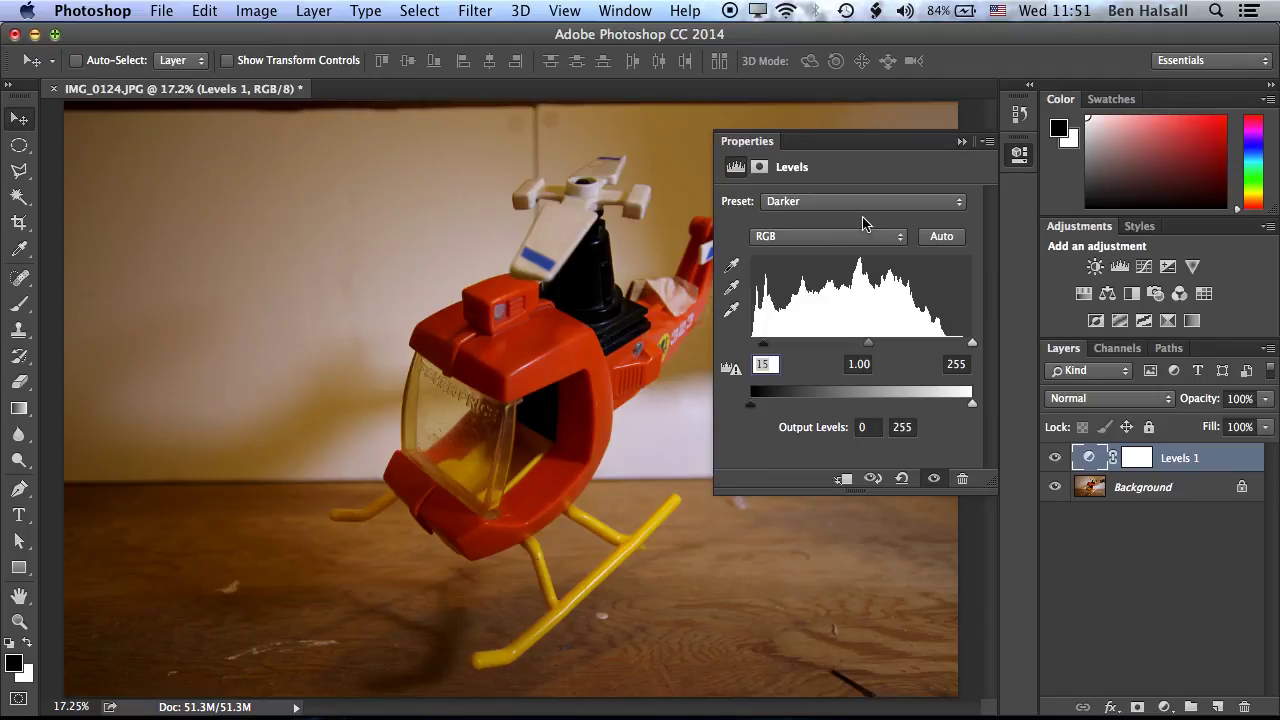
click(864, 208)
click(875, 216)
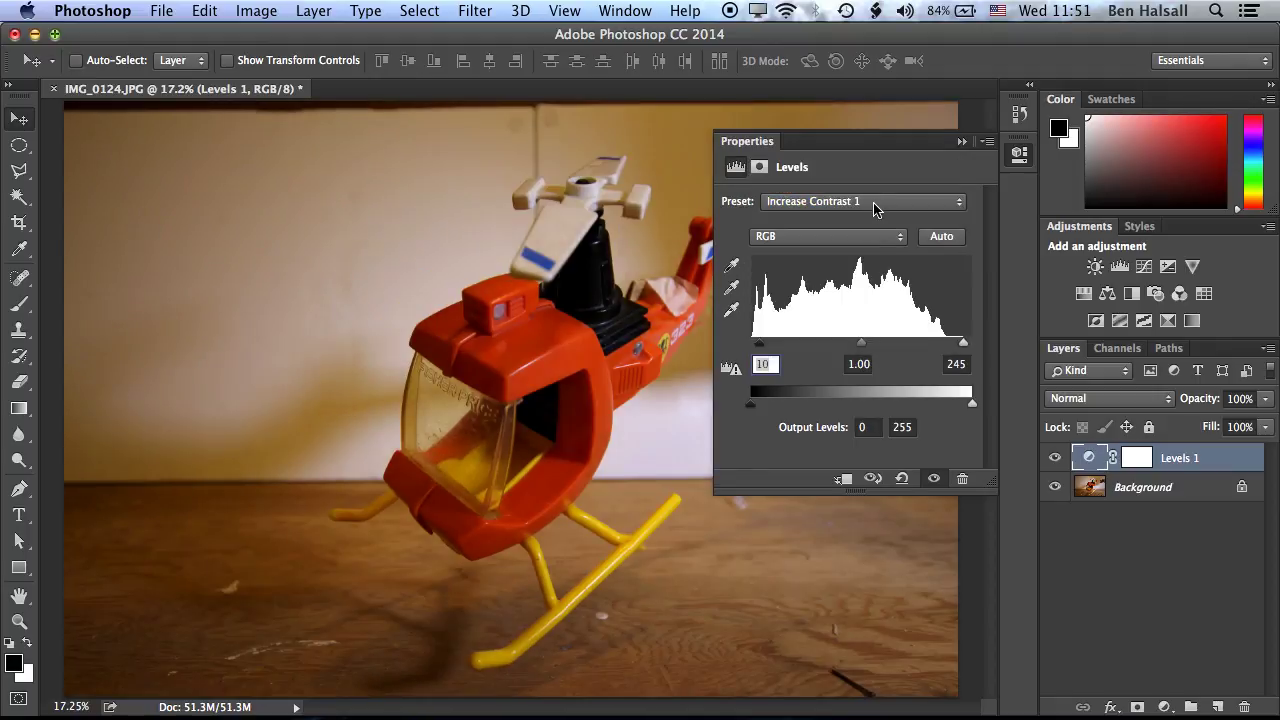
click(874, 208)
click(875, 211)
click(877, 200)
click(871, 214)
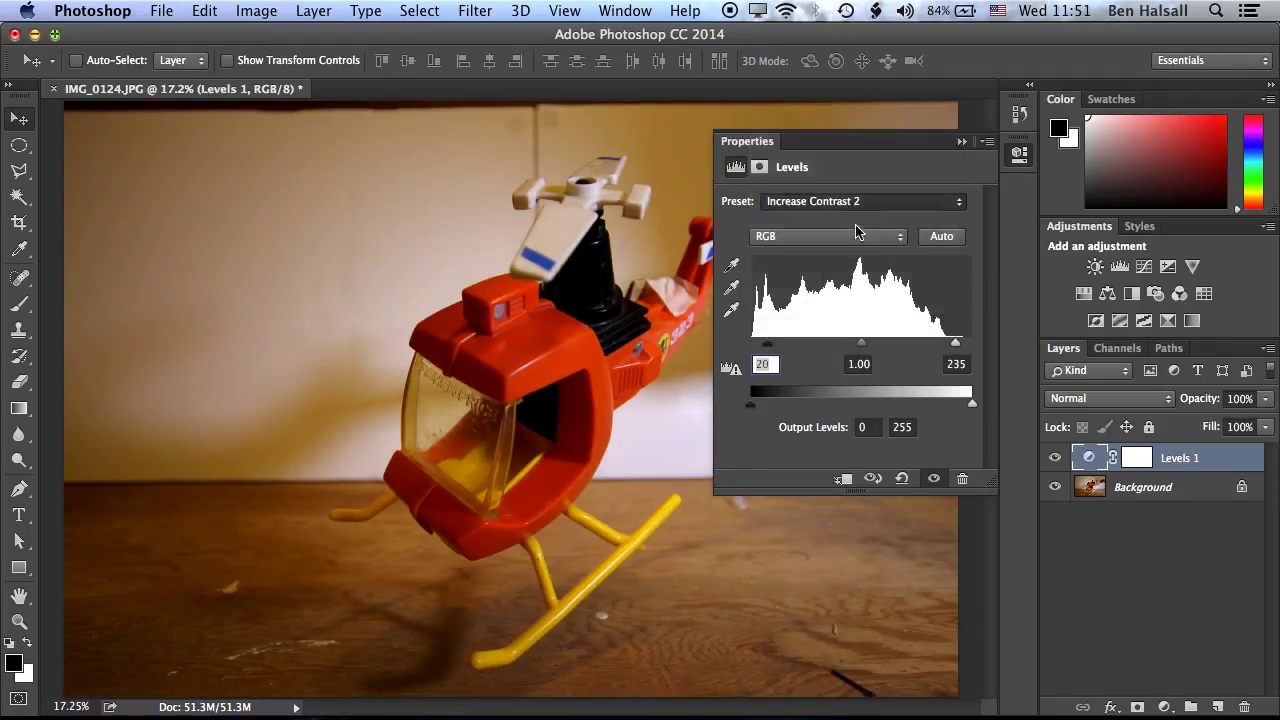
click(862, 203)
click(871, 216)
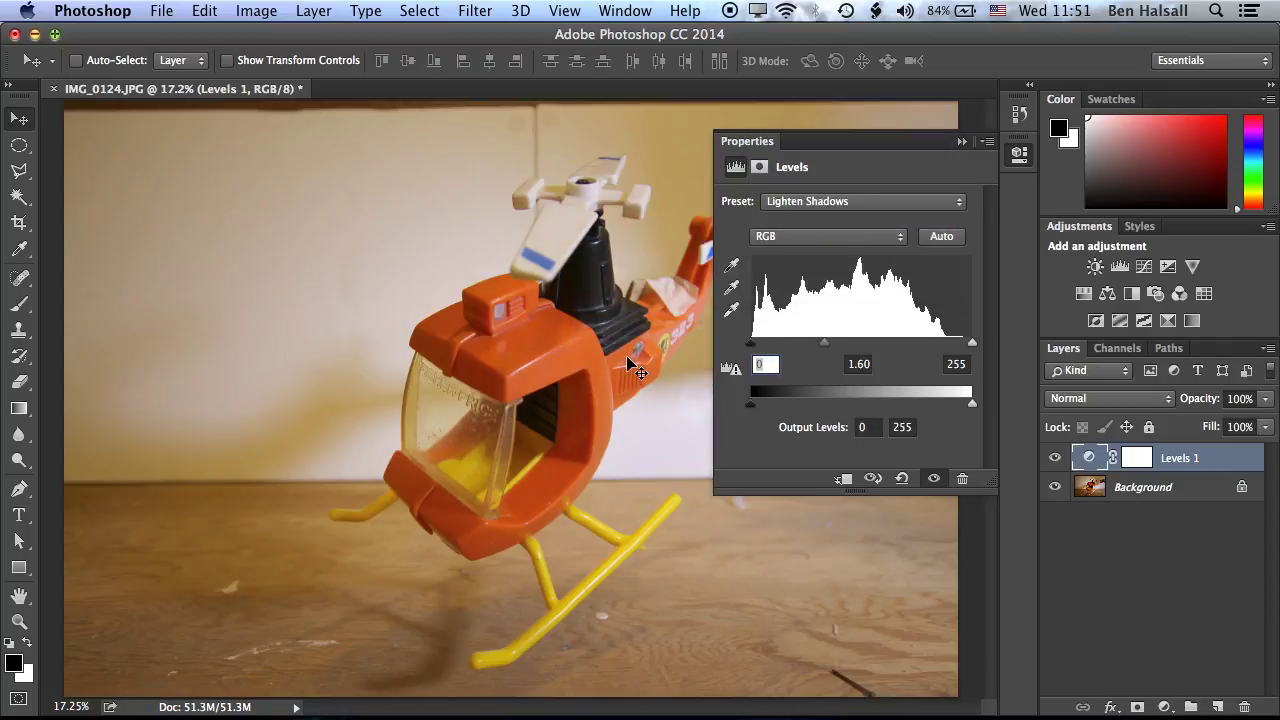
Step: Try the Levels presets Lighter, Midtones Brighter and Midtones Darker on the photo, finishing with the Custom option
click(849, 205)
click(849, 217)
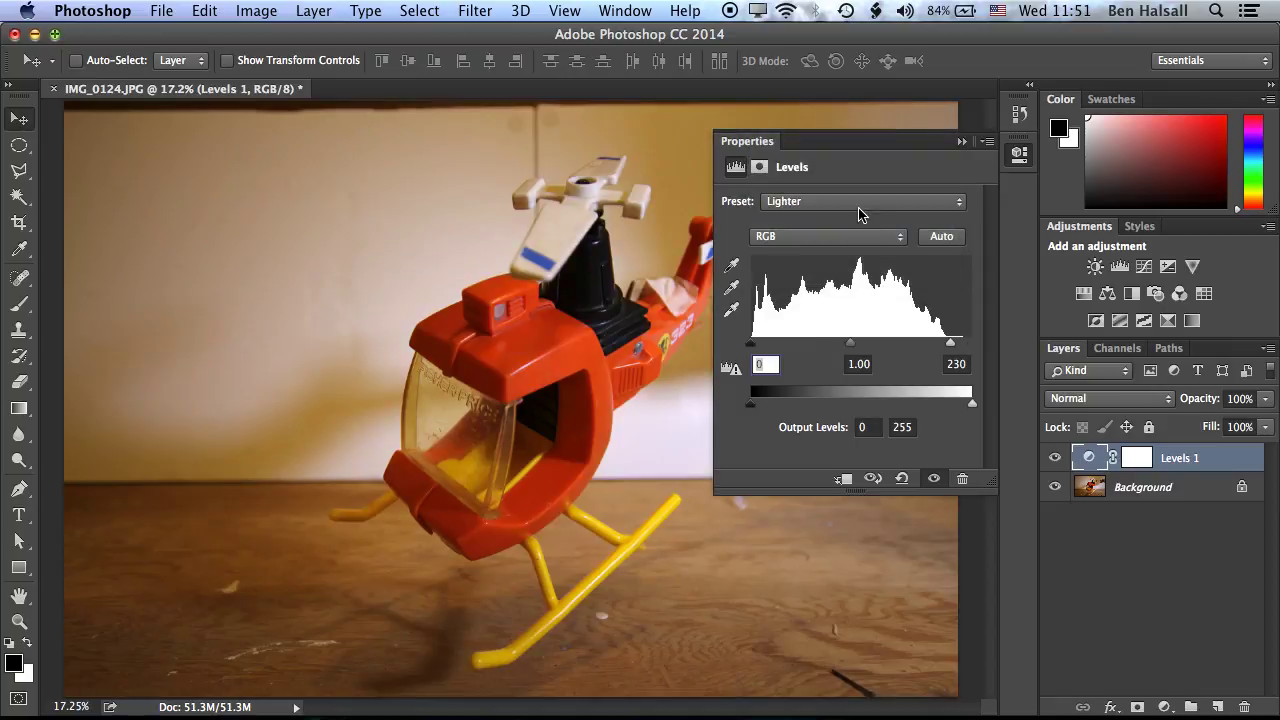
click(857, 206)
click(847, 217)
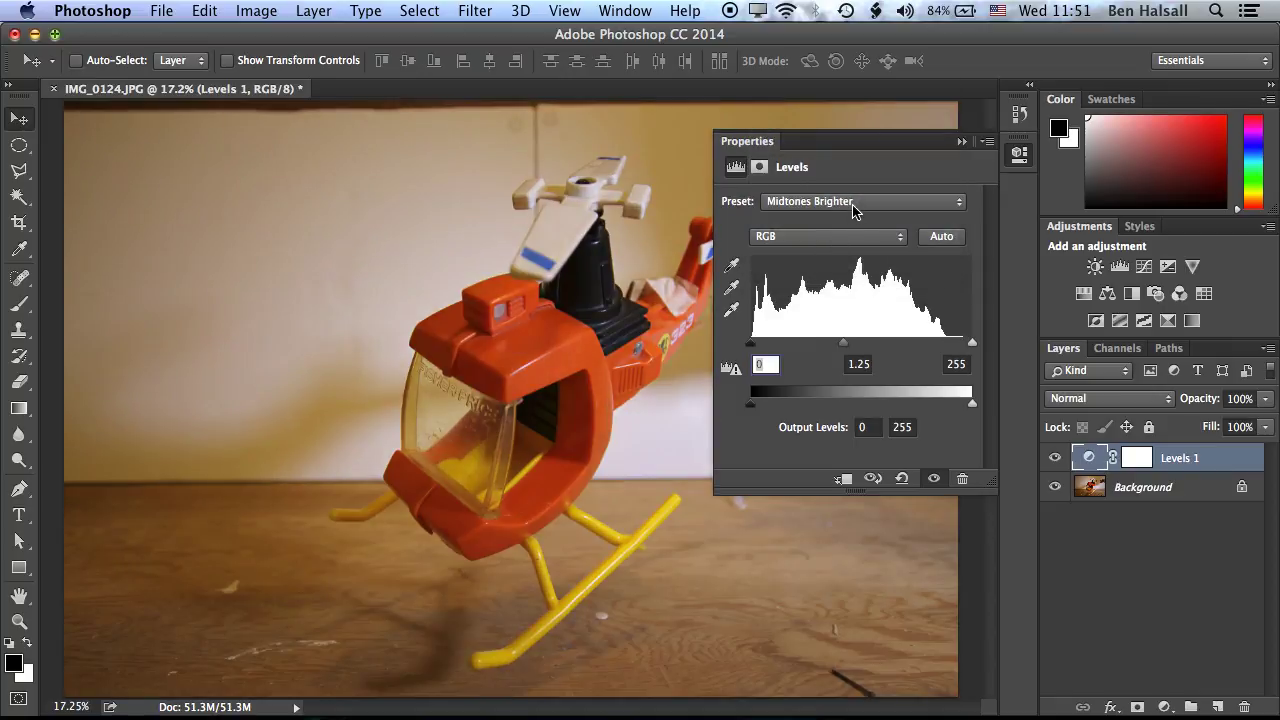
click(853, 203)
click(848, 216)
click(848, 203)
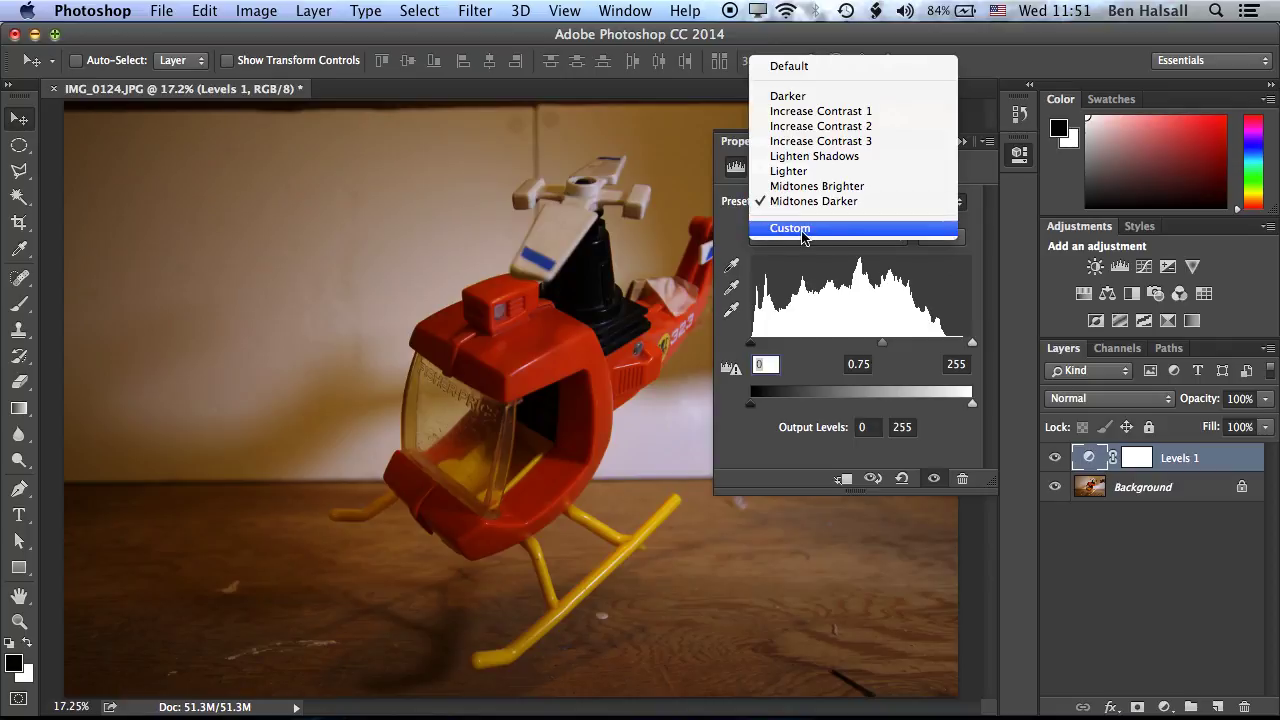
click(826, 234)
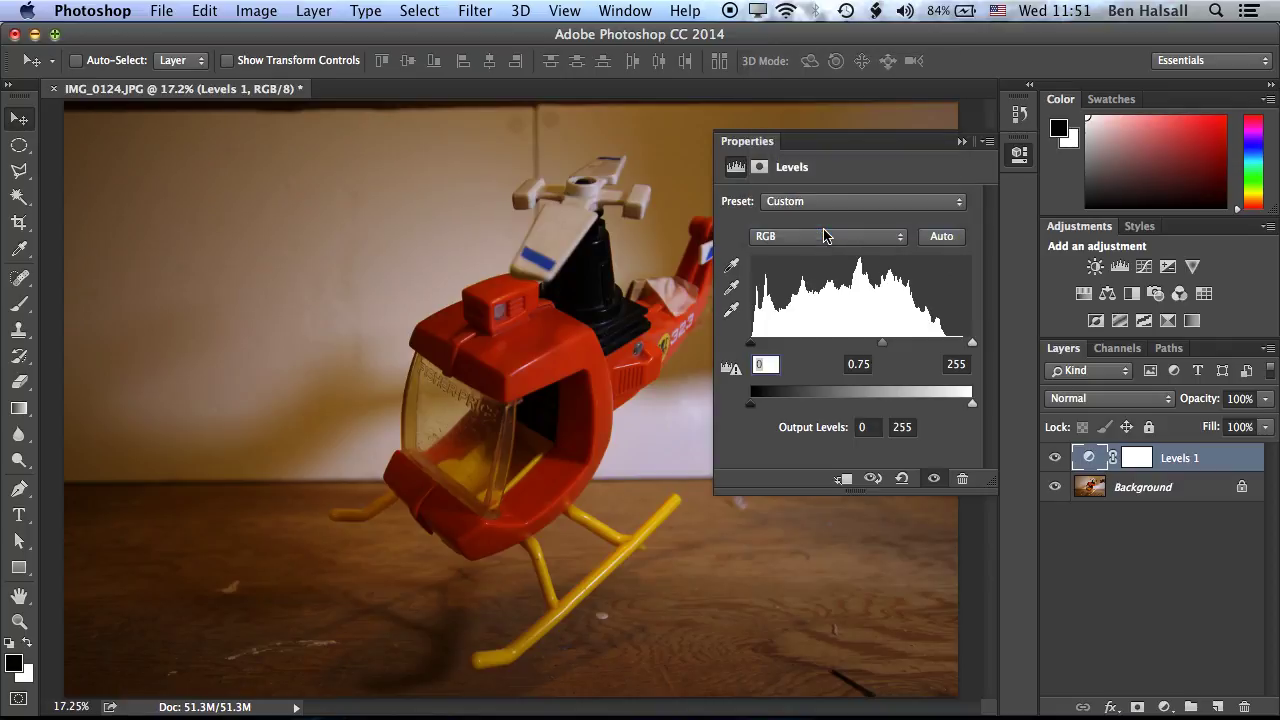
Step: Return the Levels preset to Default and check the available colour channels, keeping RGB
click(836, 206)
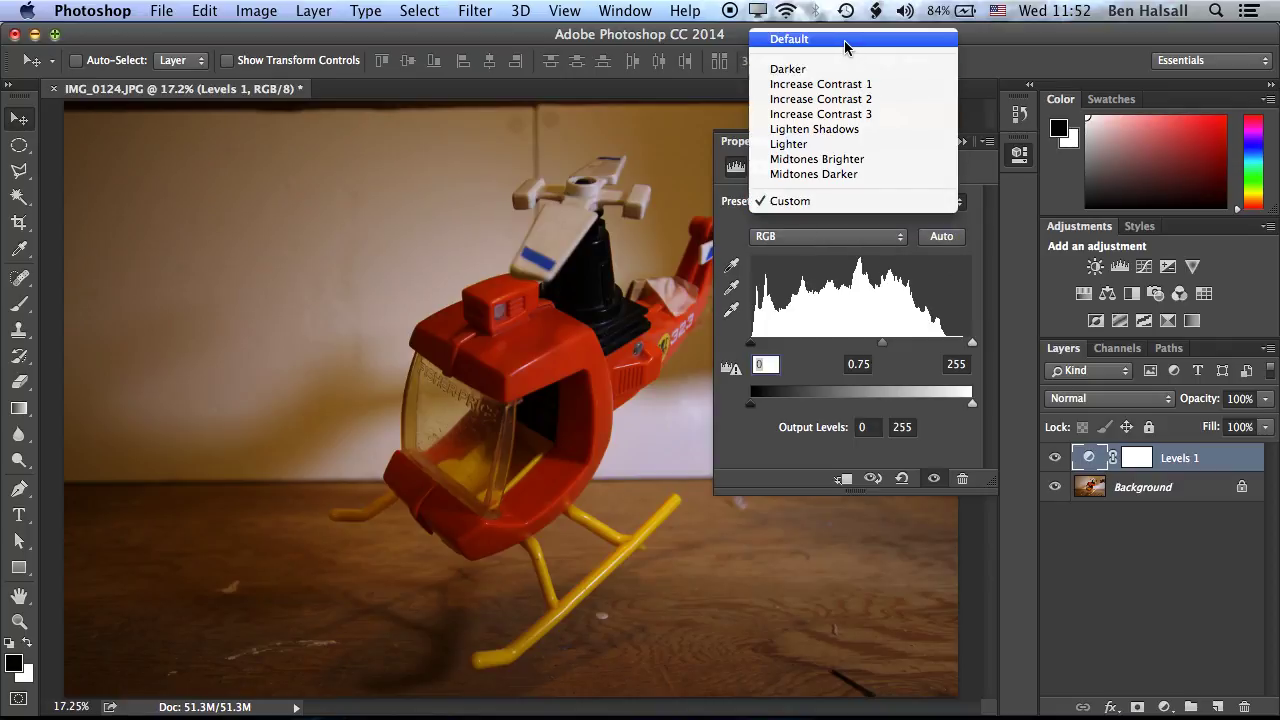
click(843, 40)
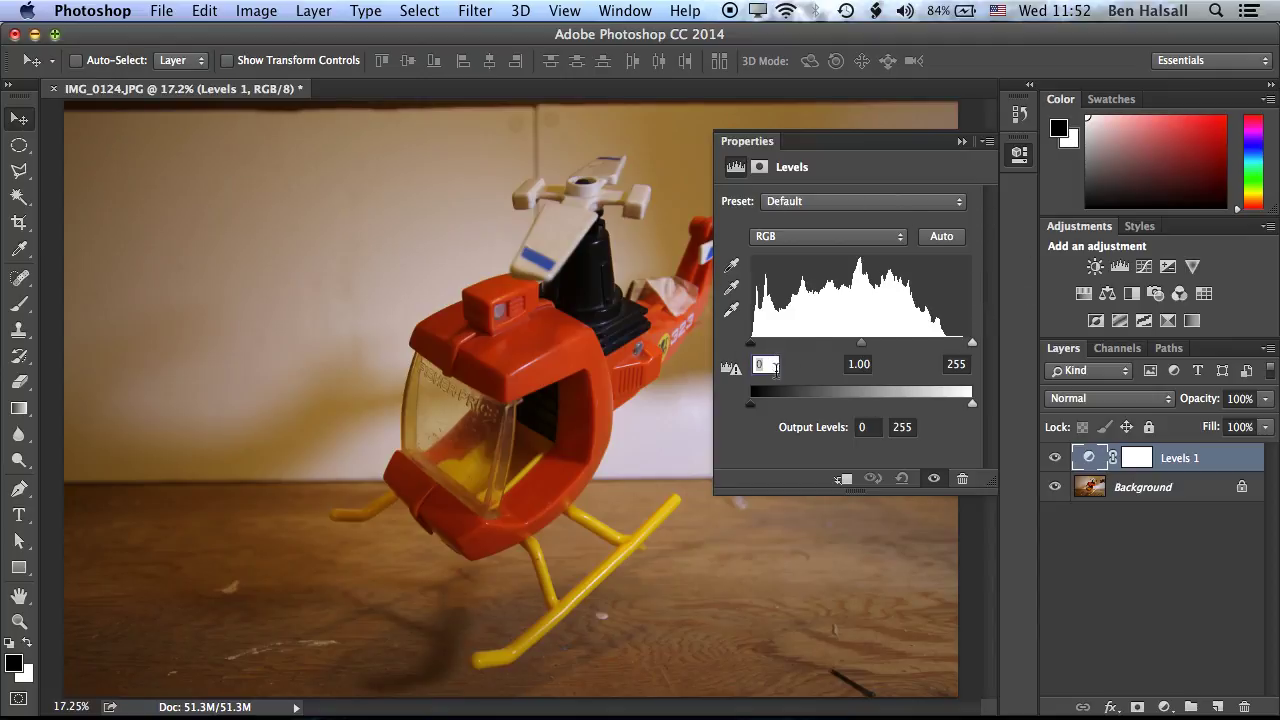
click(838, 240)
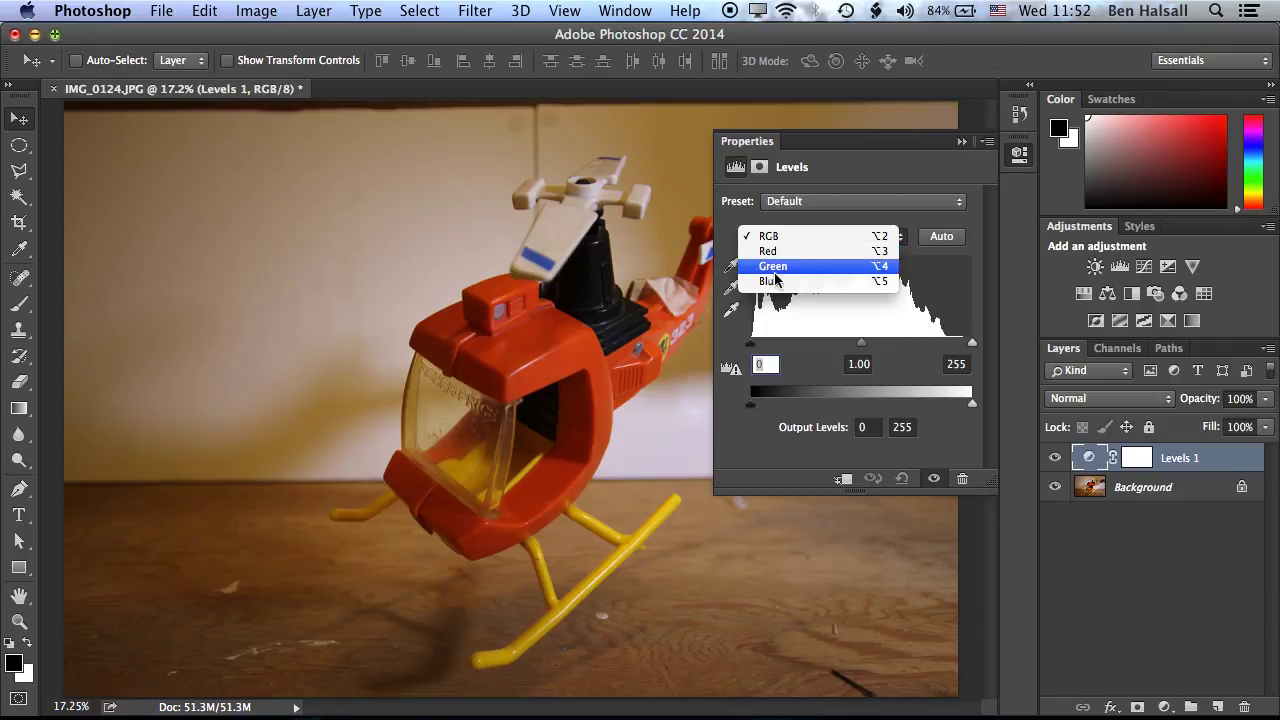
click(821, 220)
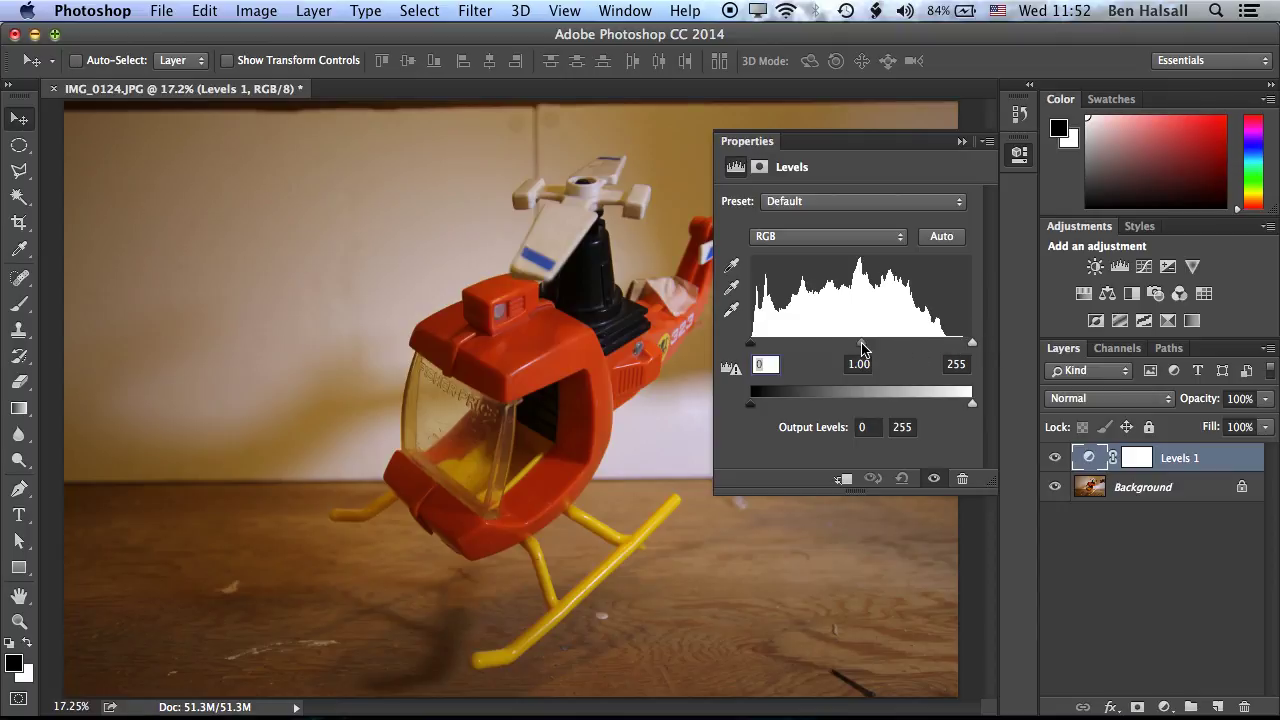
Step: Try the Levels midtone input at 0.19 and 2.57, returning it to about 1.00
drag(862, 347, 946, 347)
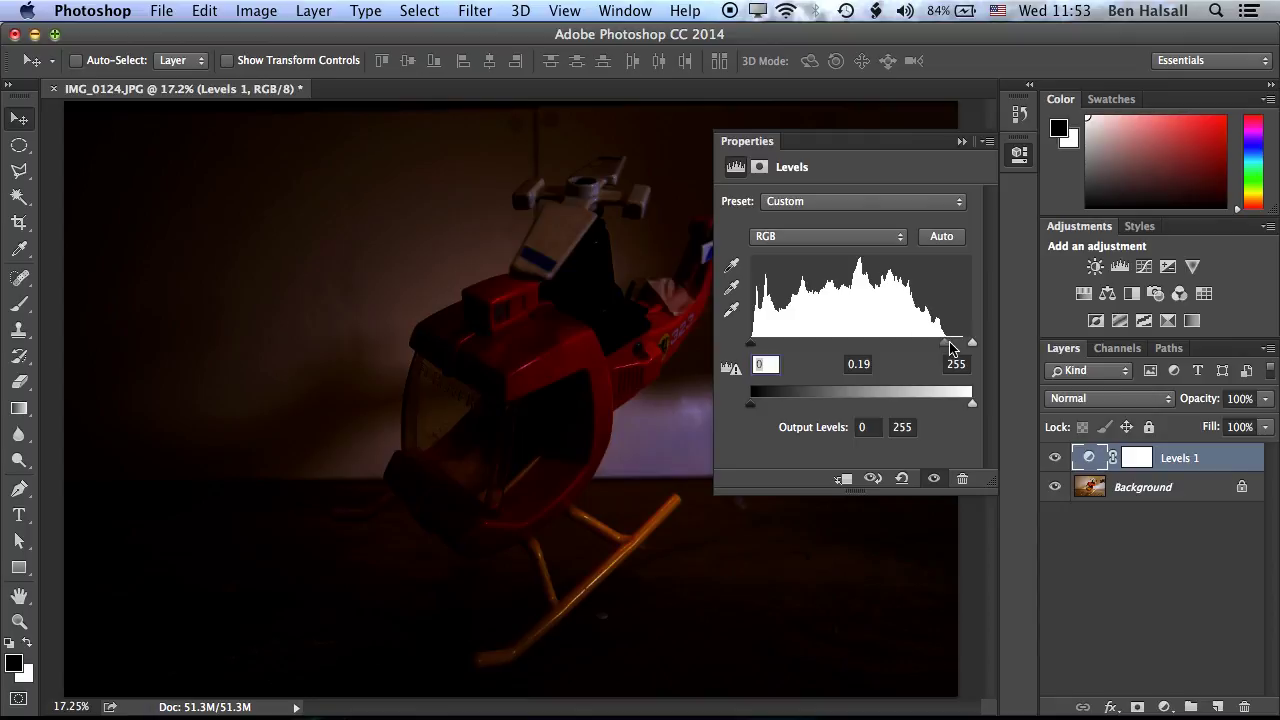
drag(948, 348, 789, 347)
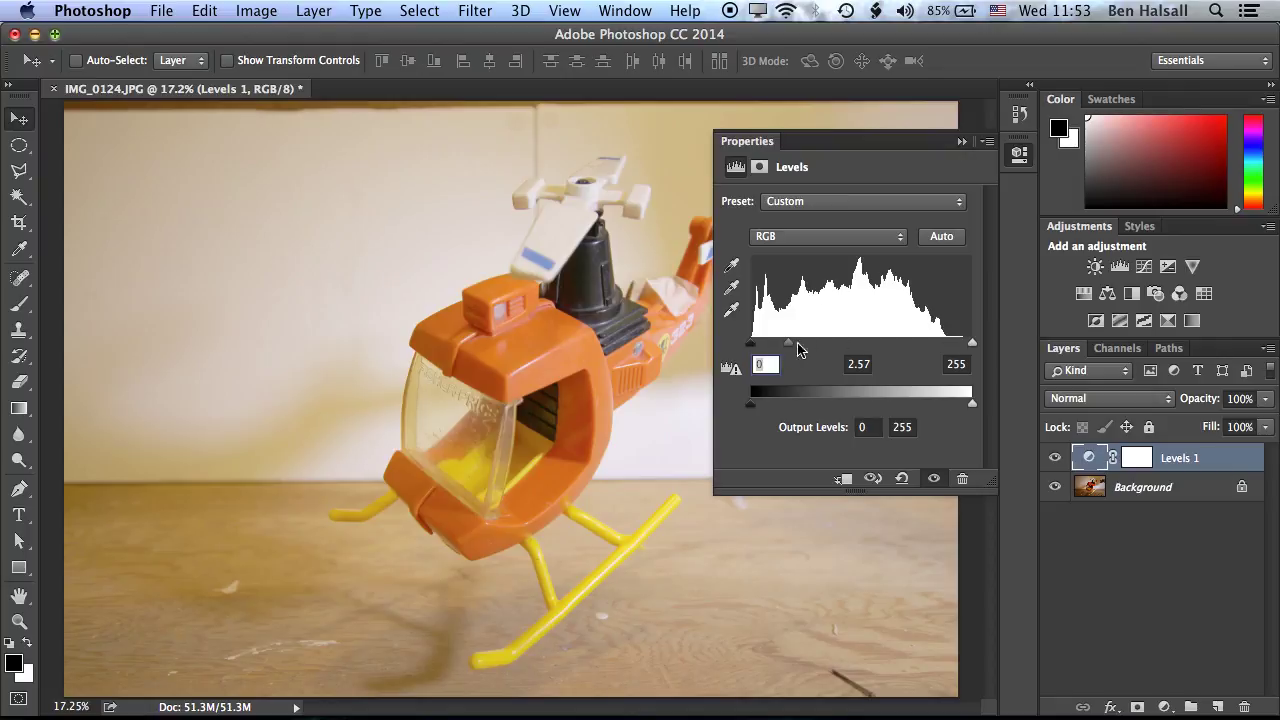
drag(792, 347, 857, 348)
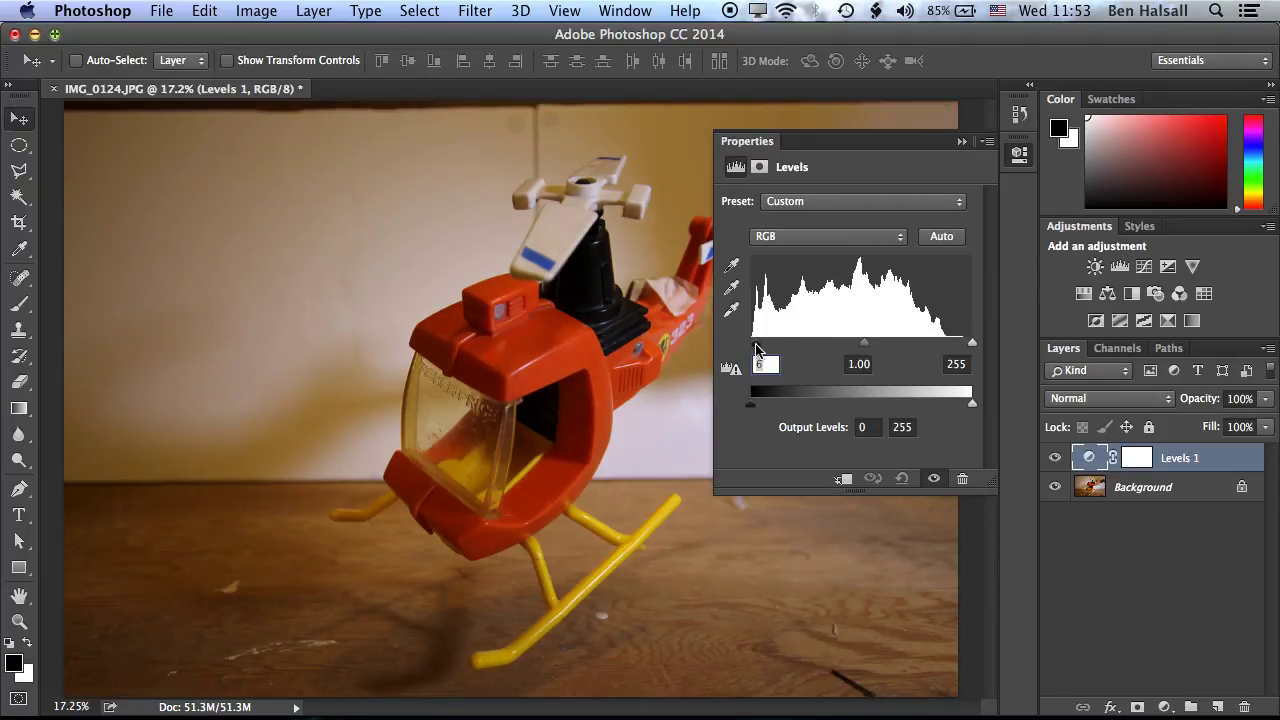
Step: Try raising the Levels black input to 52 to deepen the shadows, and return it to 0
drag(756, 348, 796, 347)
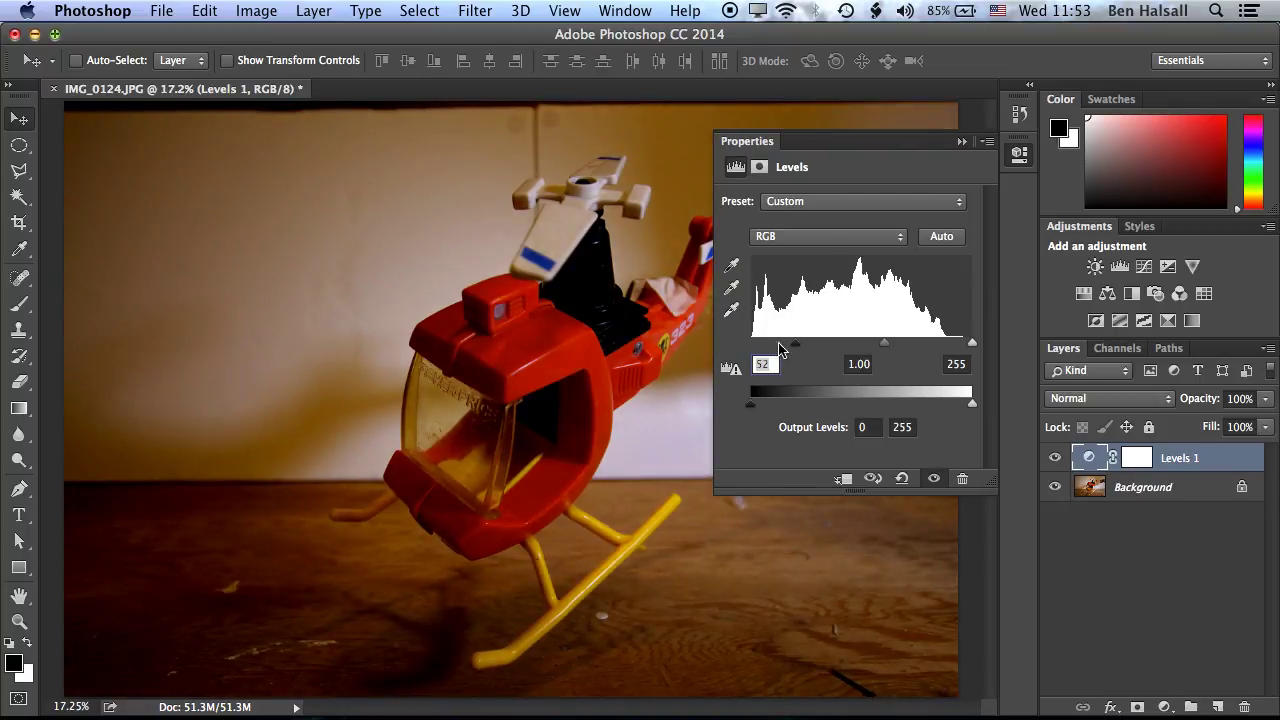
drag(797, 345, 737, 362)
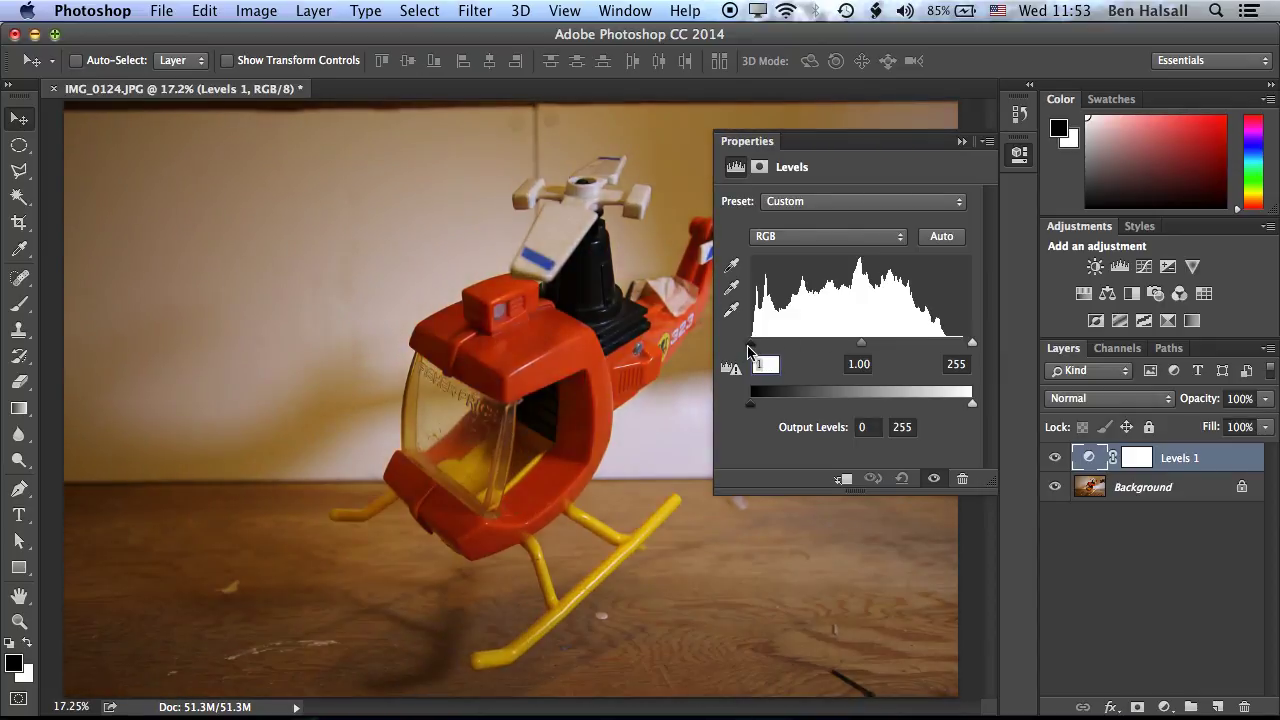
drag(889, 343, 861, 348)
Step: Try the Levels white input at 132 and 185 and the black input at 64, restoring 255 and 0
drag(972, 347, 866, 346)
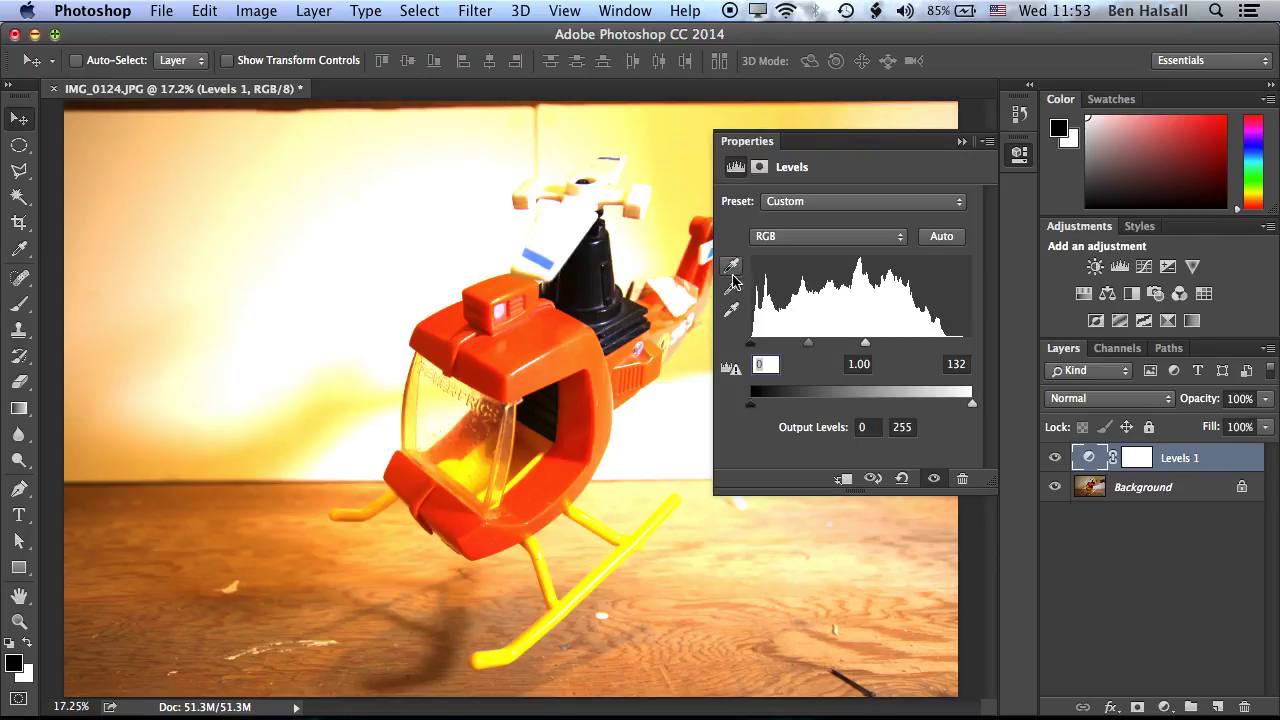
drag(866, 344, 972, 343)
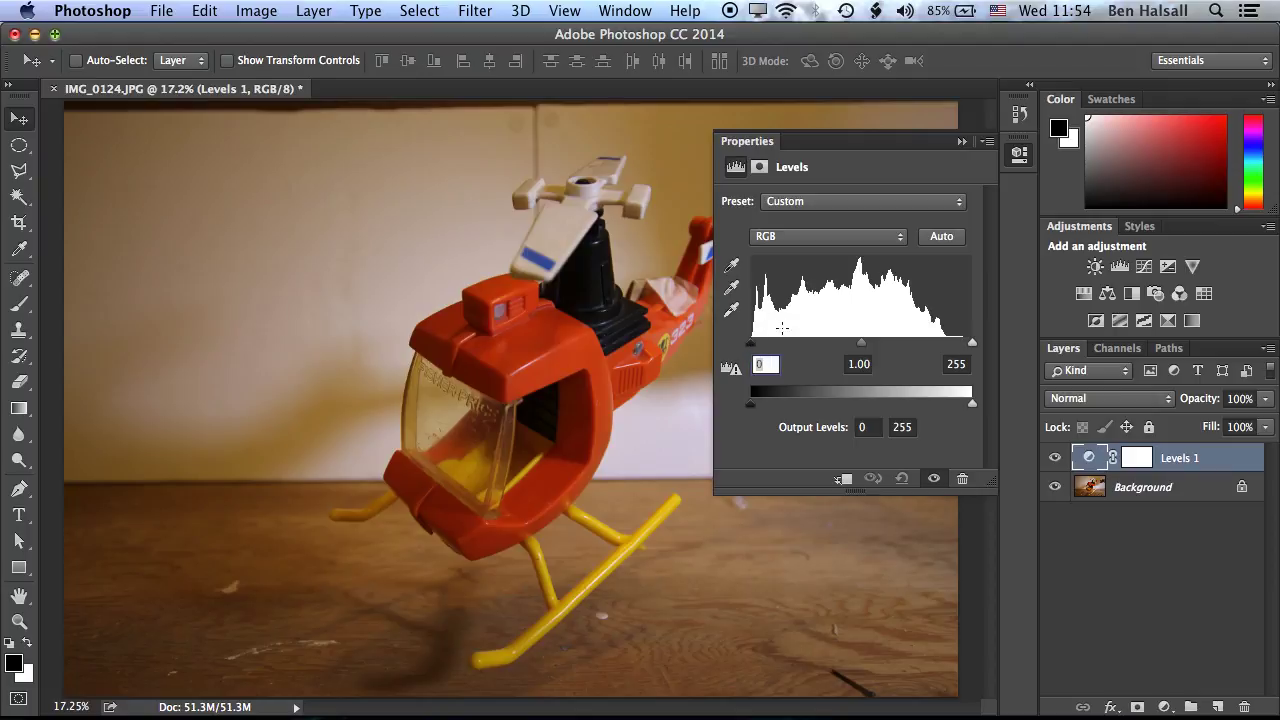
drag(969, 341, 914, 348)
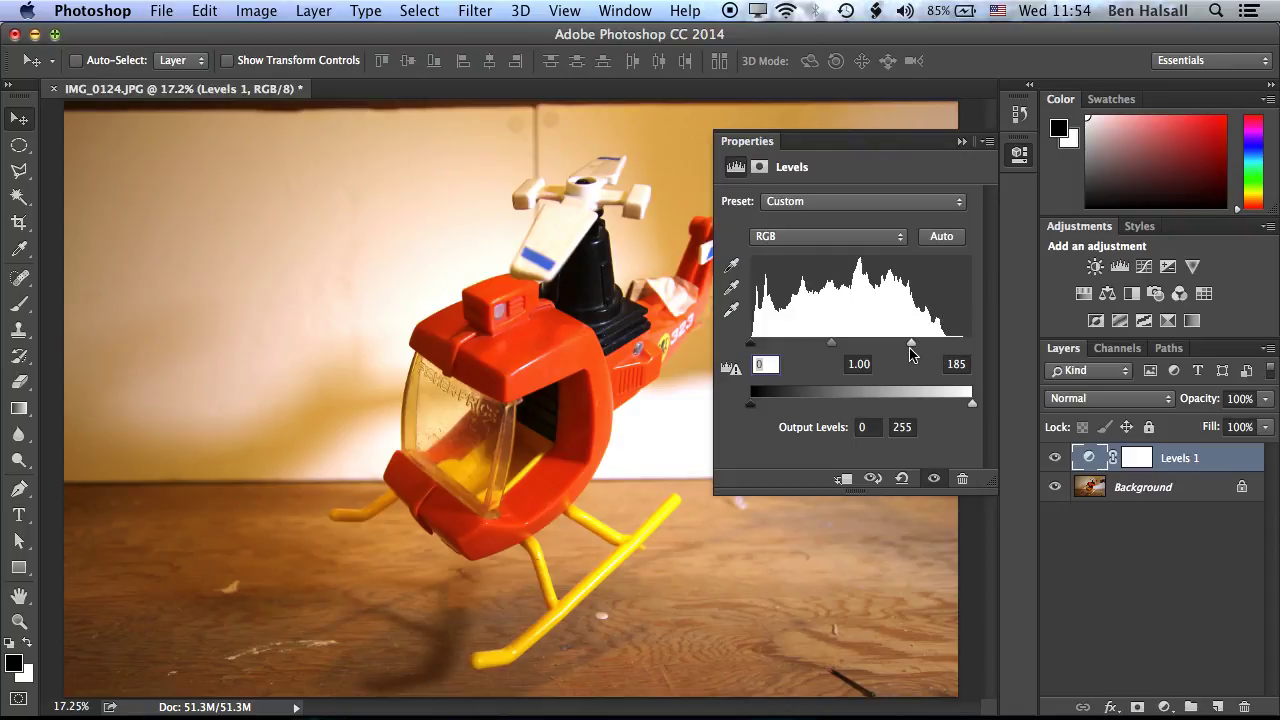
drag(914, 348, 972, 343)
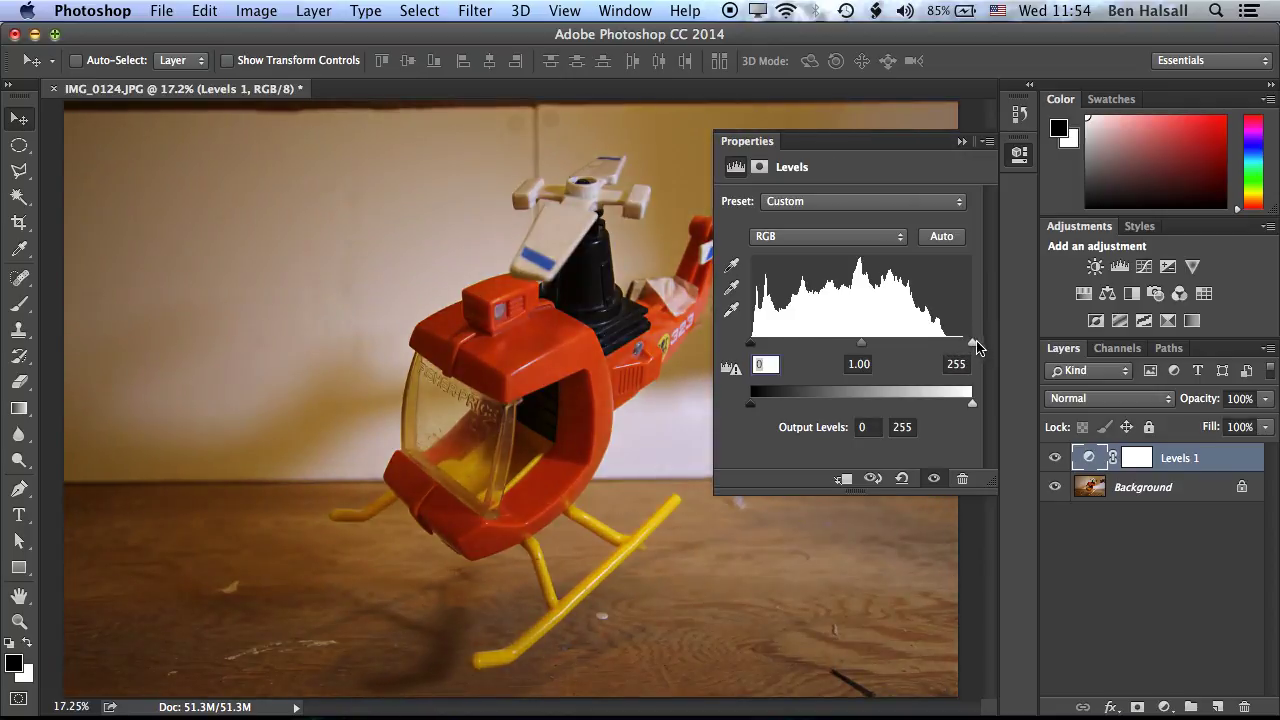
drag(751, 343, 805, 346)
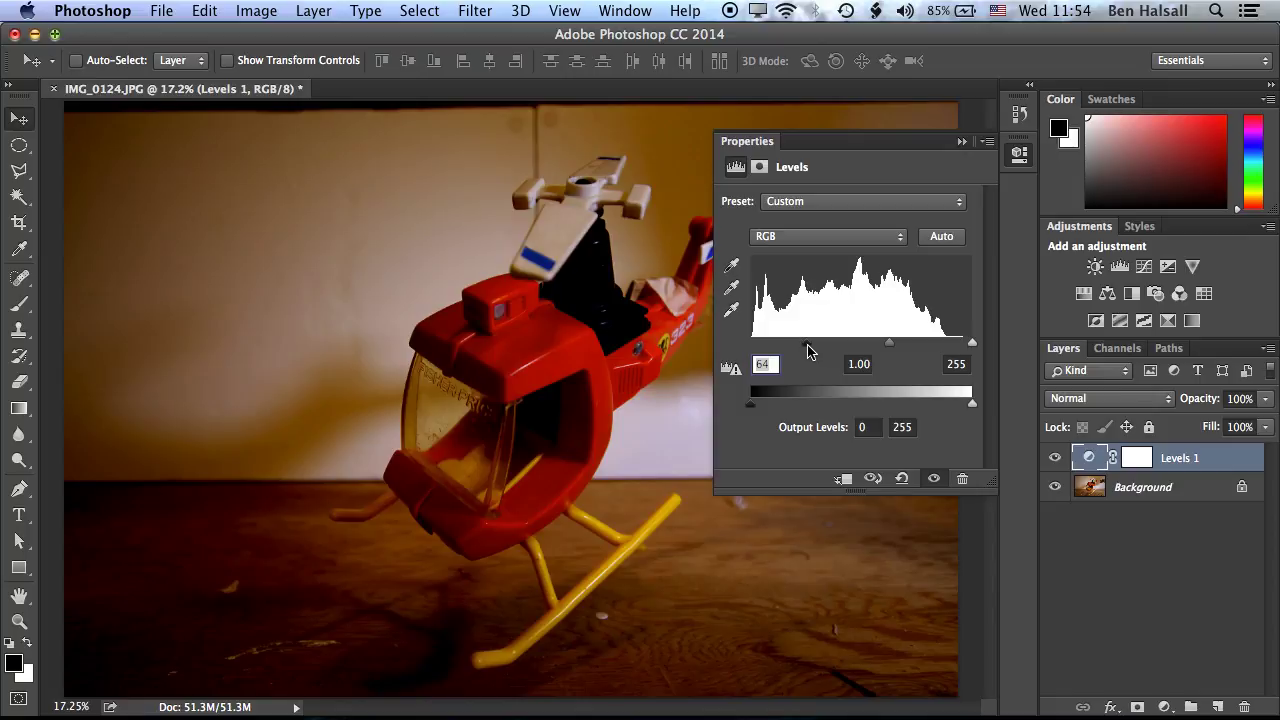
drag(807, 346, 742, 350)
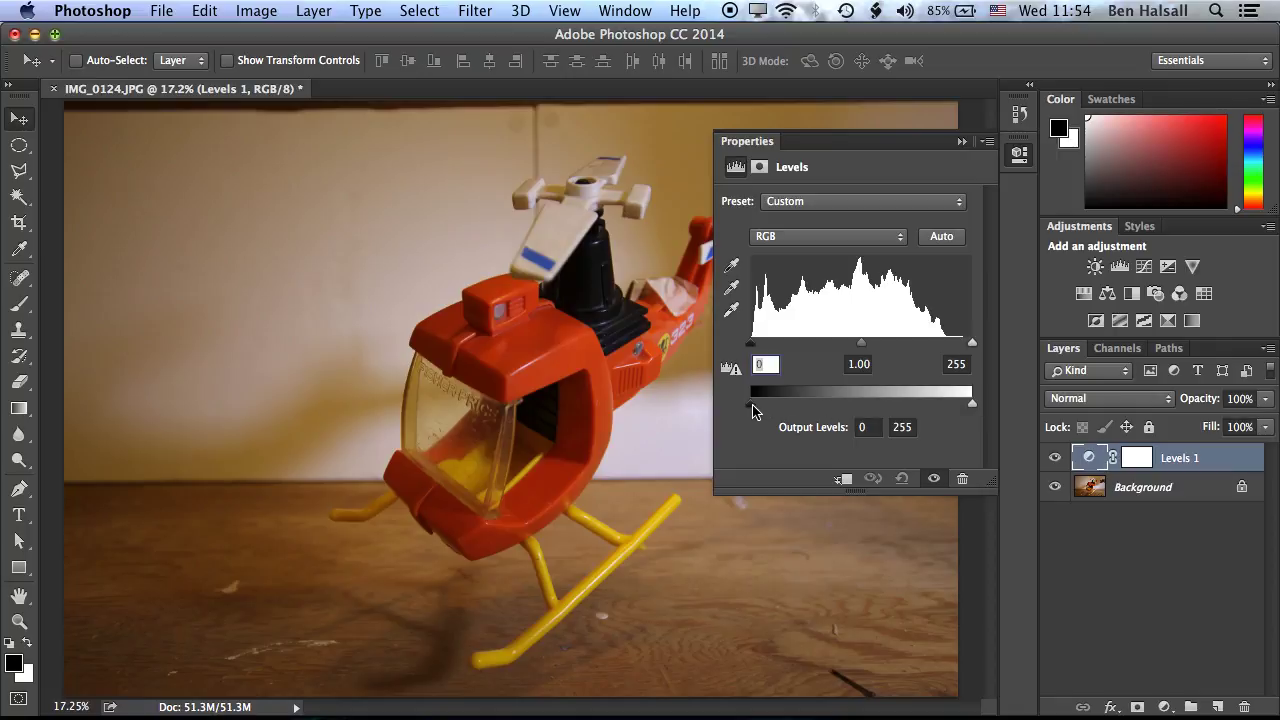
Step: Try the black output level at 52 and 99 and the white output level at 63, restoring 0 and 255
drag(753, 410, 797, 410)
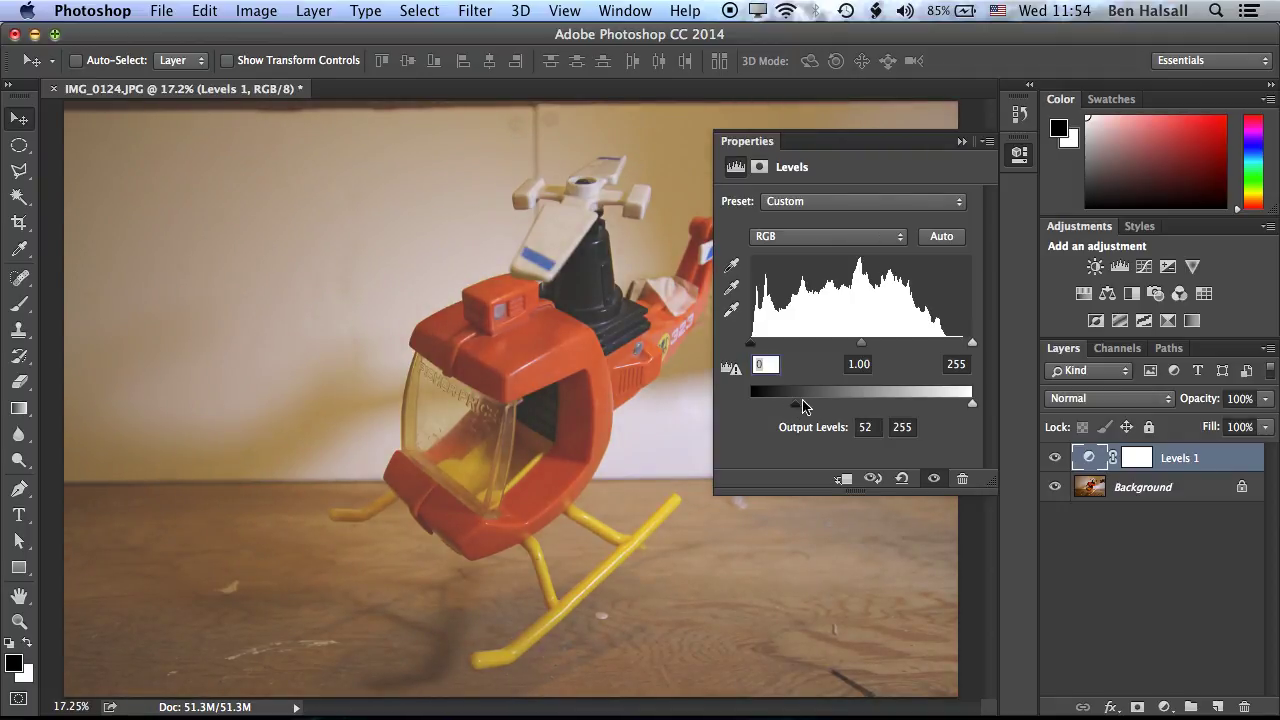
drag(797, 409, 837, 409)
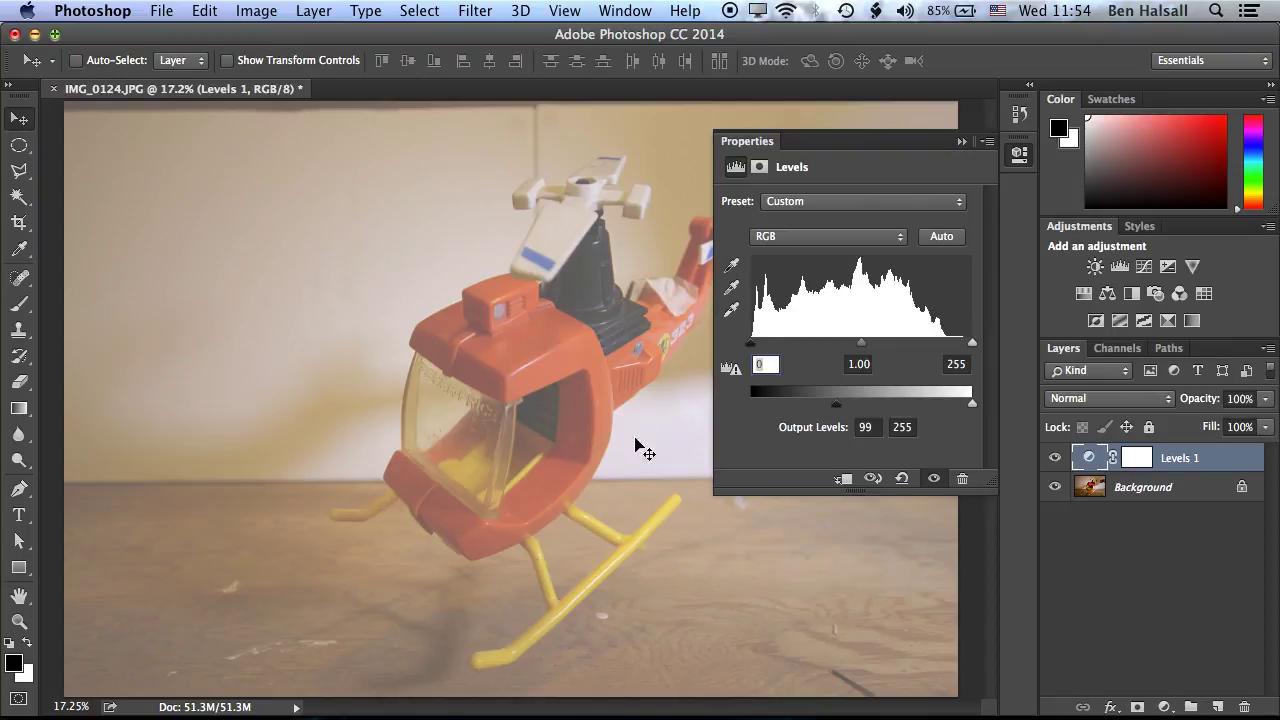
drag(837, 406, 751, 406)
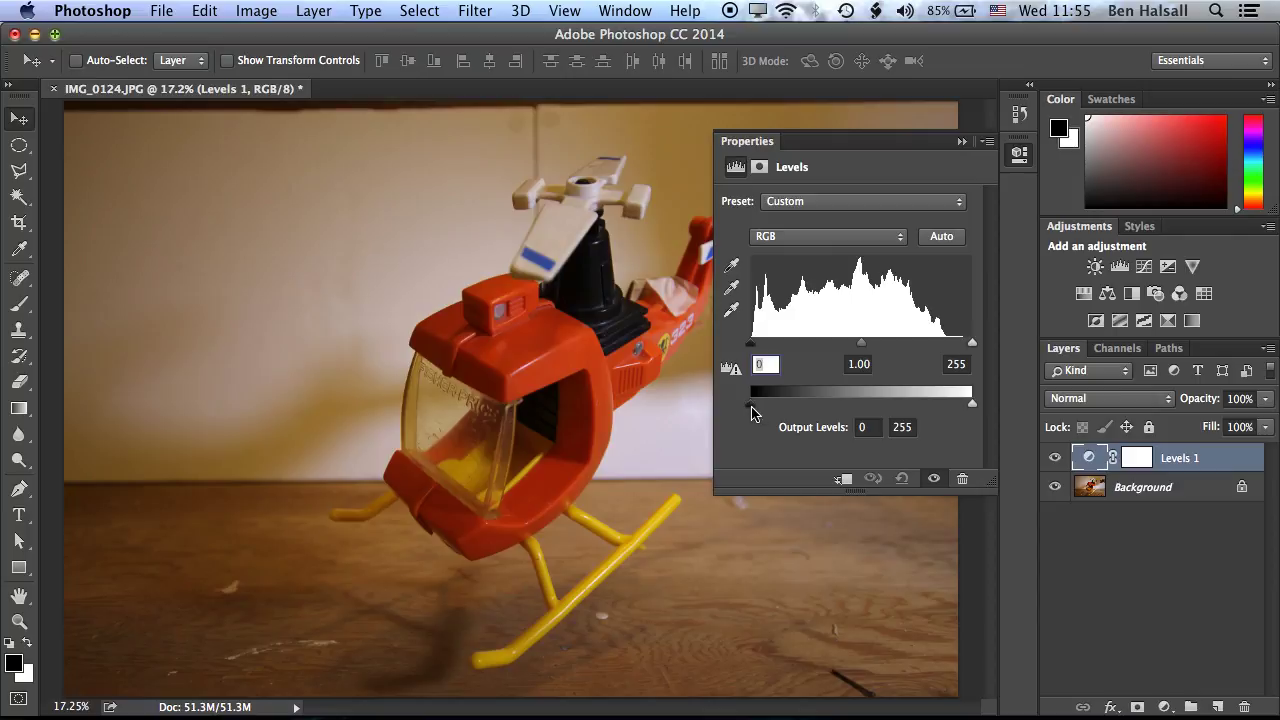
drag(972, 404, 806, 408)
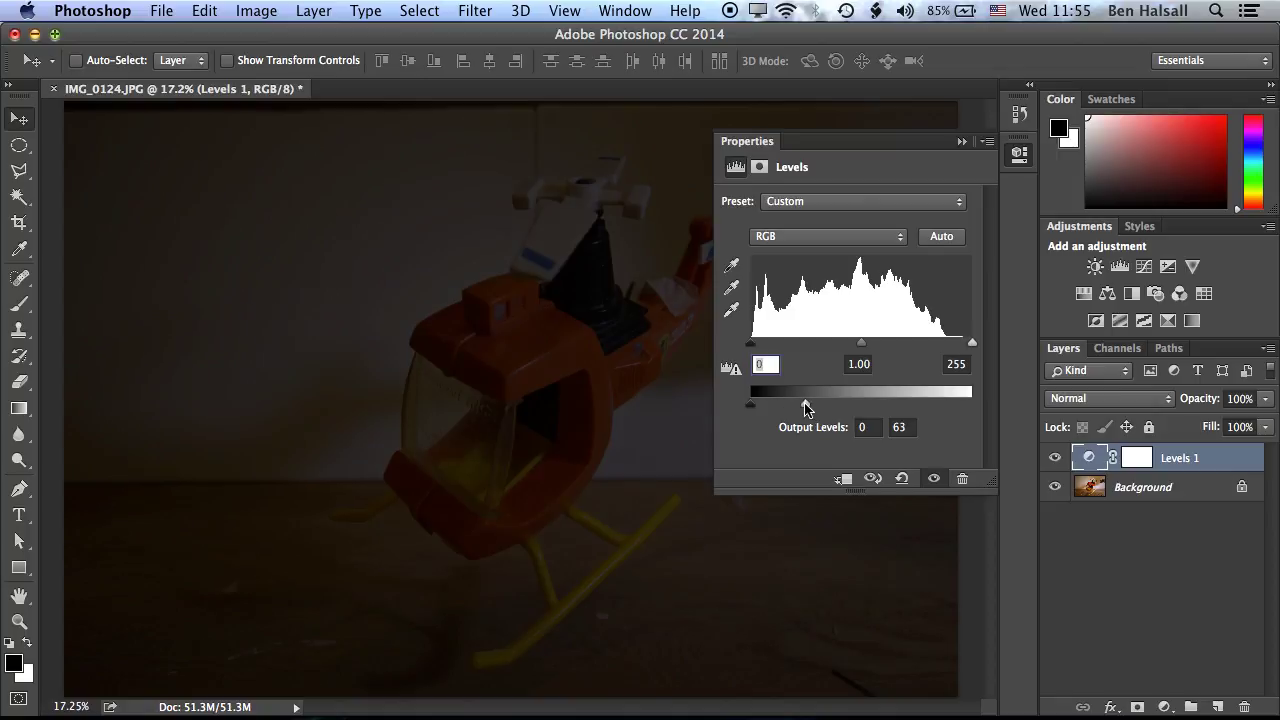
drag(806, 404, 972, 404)
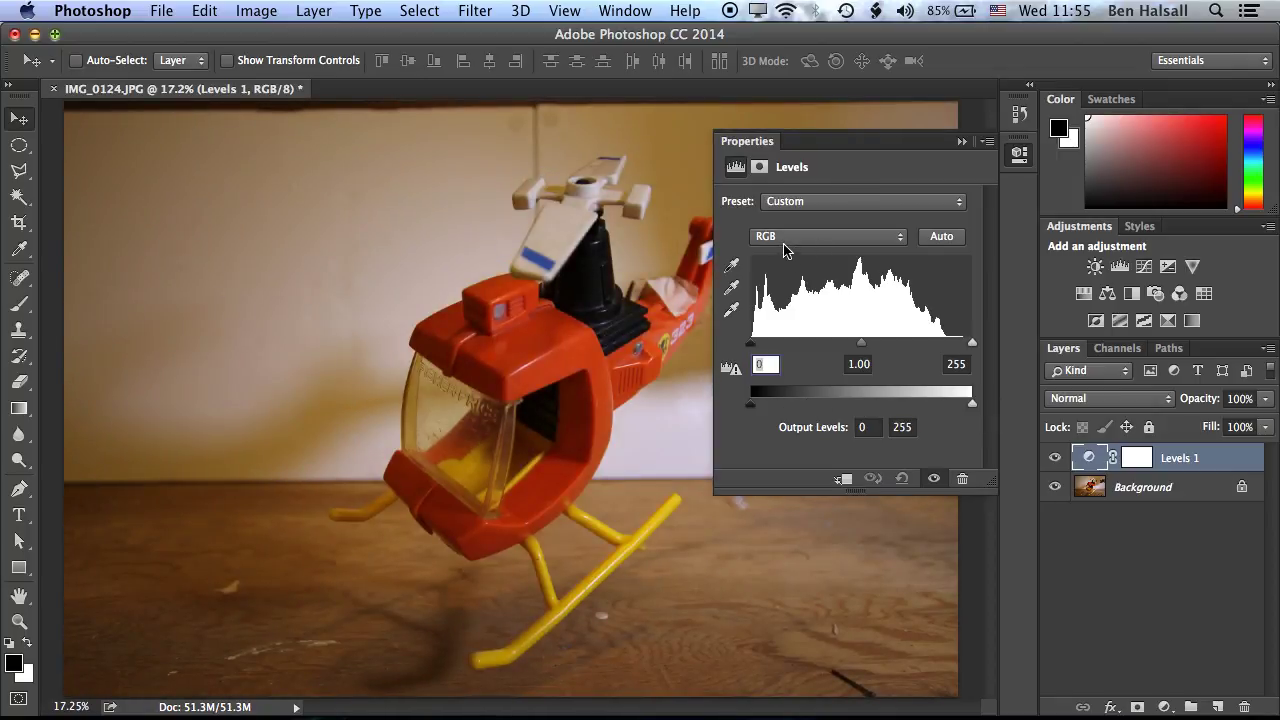
Step: Show the Info panel, float it separately over the canvas, and collapse the Levels properties
click(624, 10)
click(694, 363)
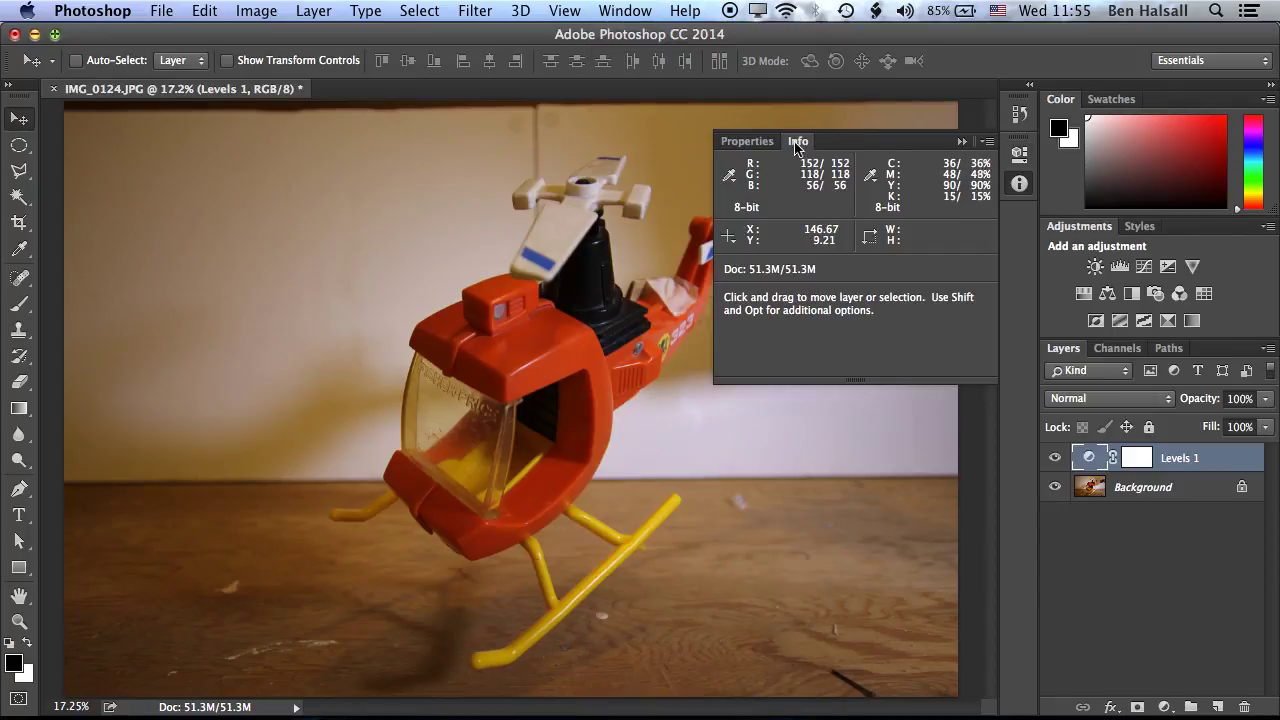
drag(805, 143, 78, 117)
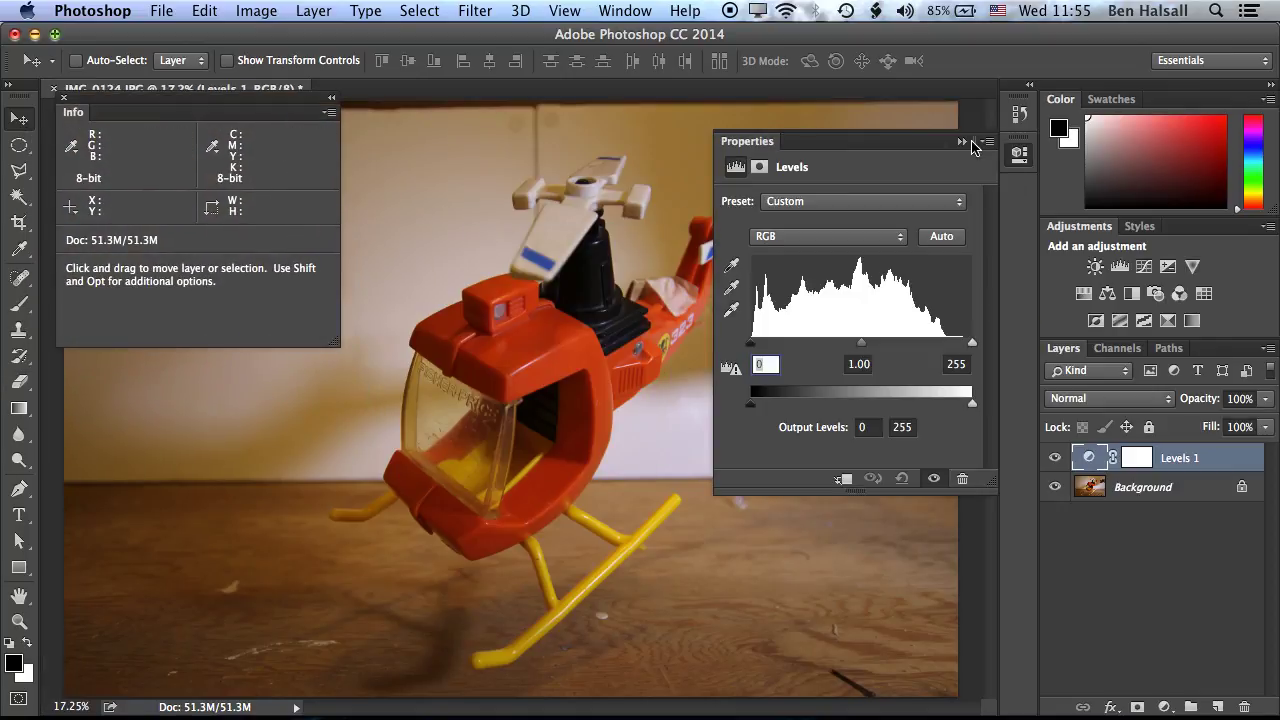
click(961, 143)
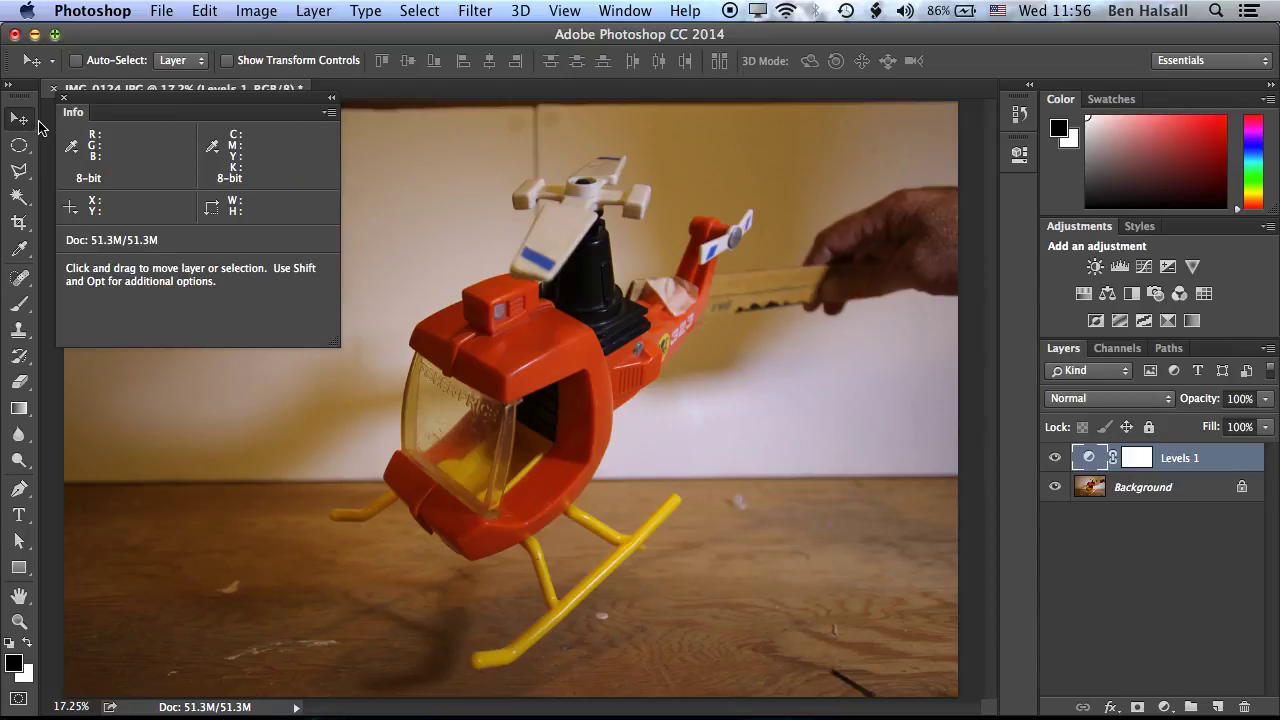
Step: Place four colour samplers: on the front rotor blade, the wall beside it, the wall below the hand, and the black rotor base
click(24, 254)
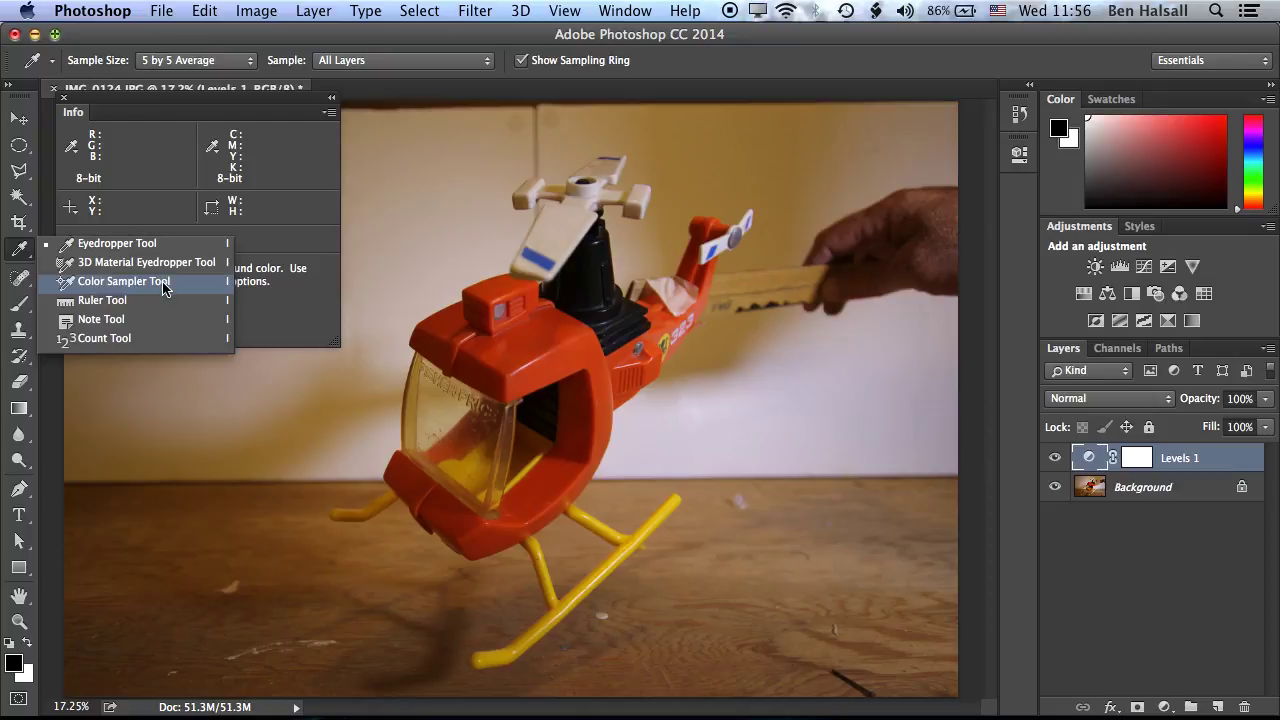
click(159, 286)
click(558, 234)
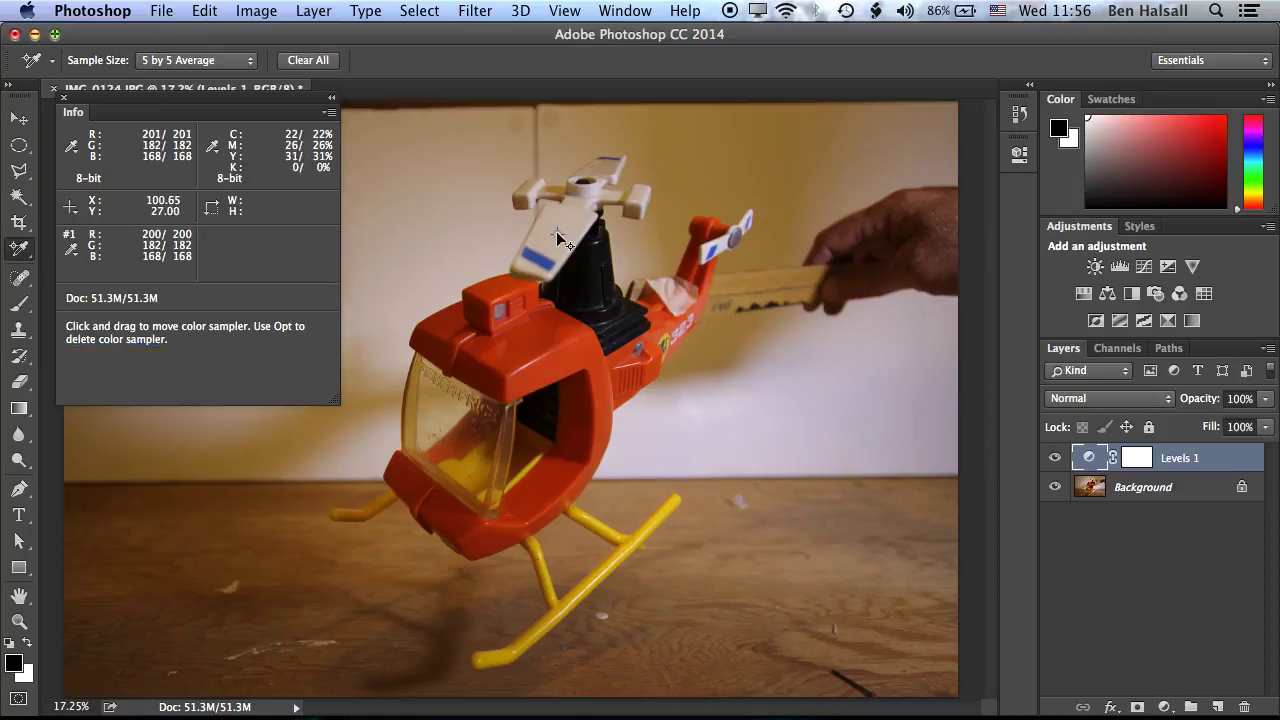
click(394, 226)
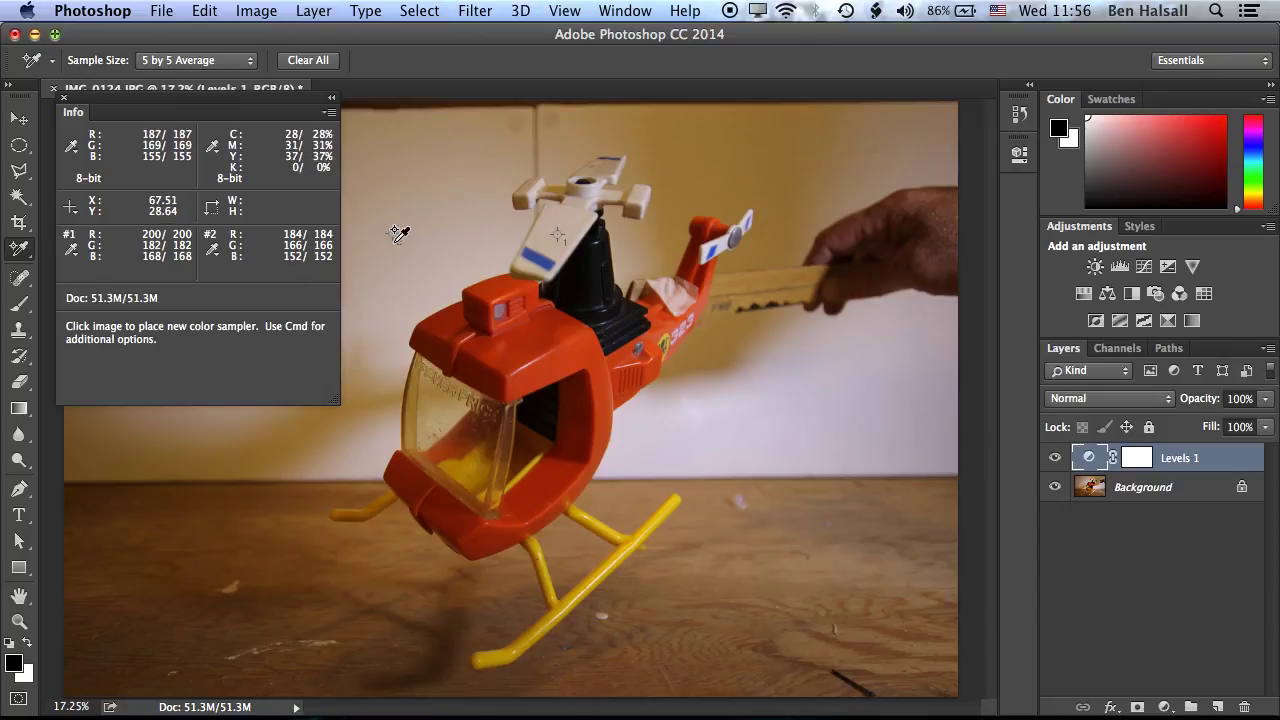
click(832, 399)
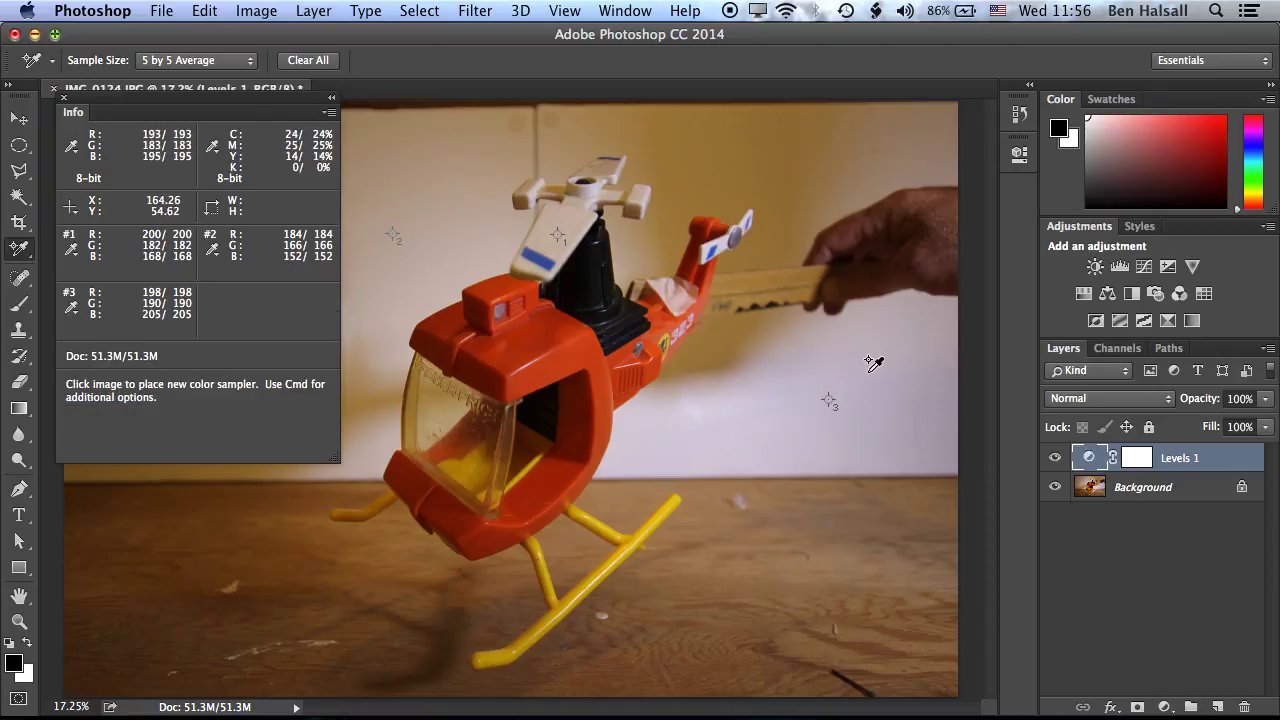
click(576, 316)
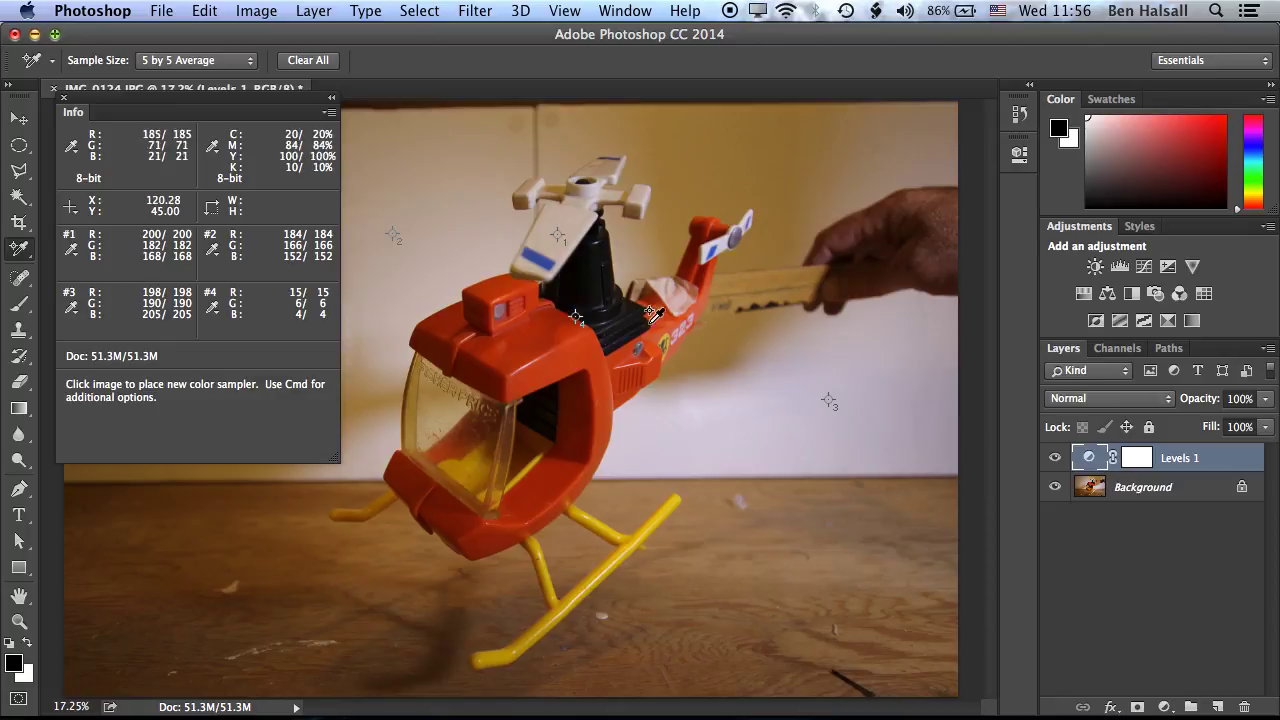
Step: Move the fourth colour sampler to the dark gap between the black rotor mast and the red engine box
key(super+plus)
key(super+plus)
key(super+plus)
key(super+plus)
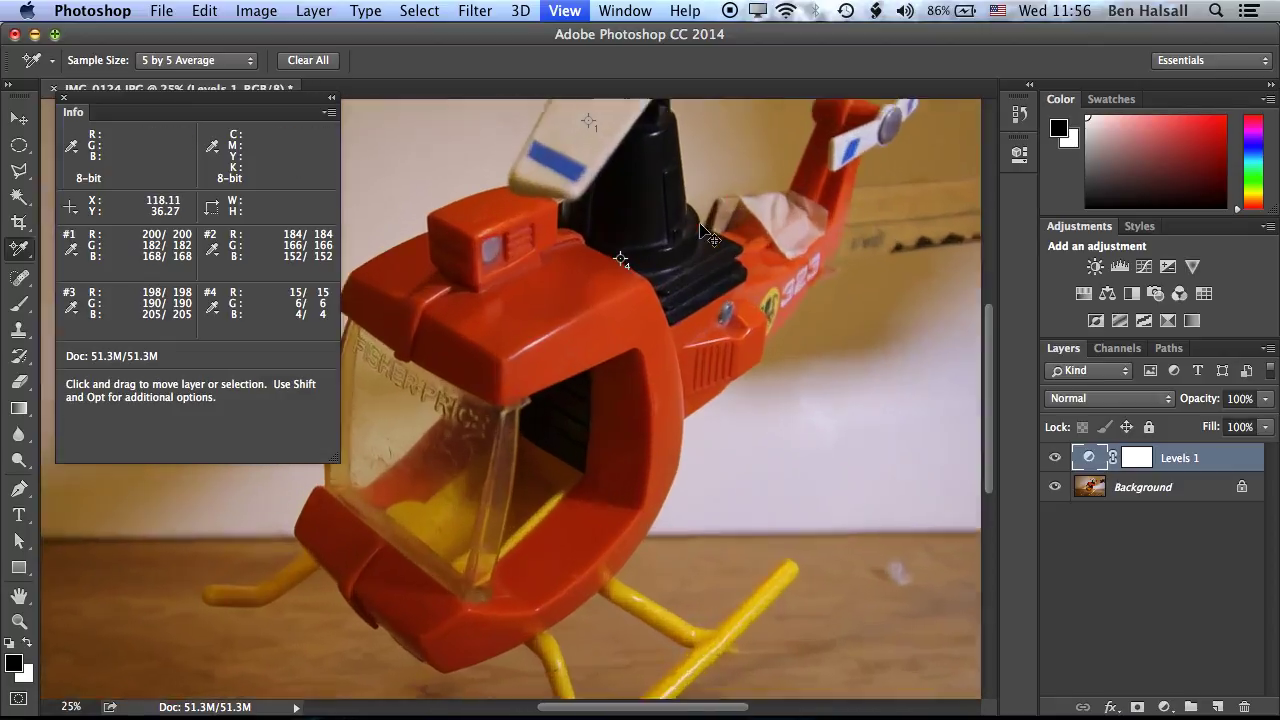
key(space)
drag(731, 182, 573, 314)
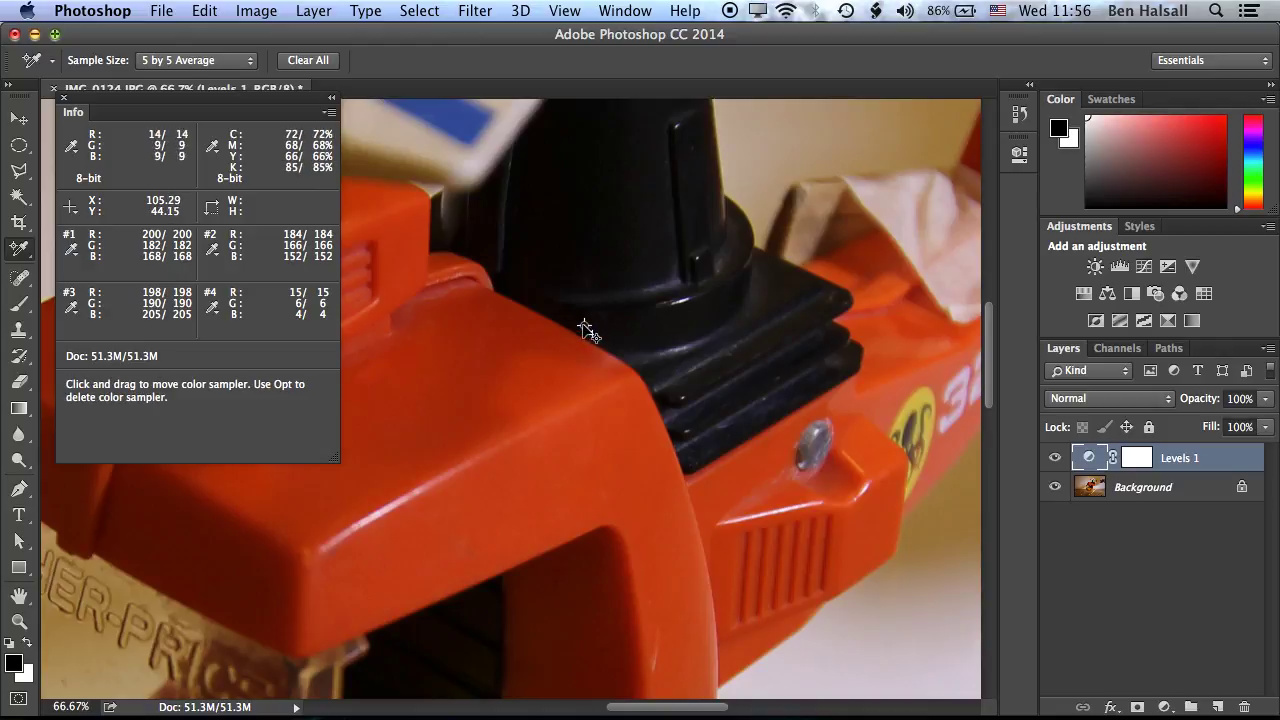
drag(580, 328, 463, 248)
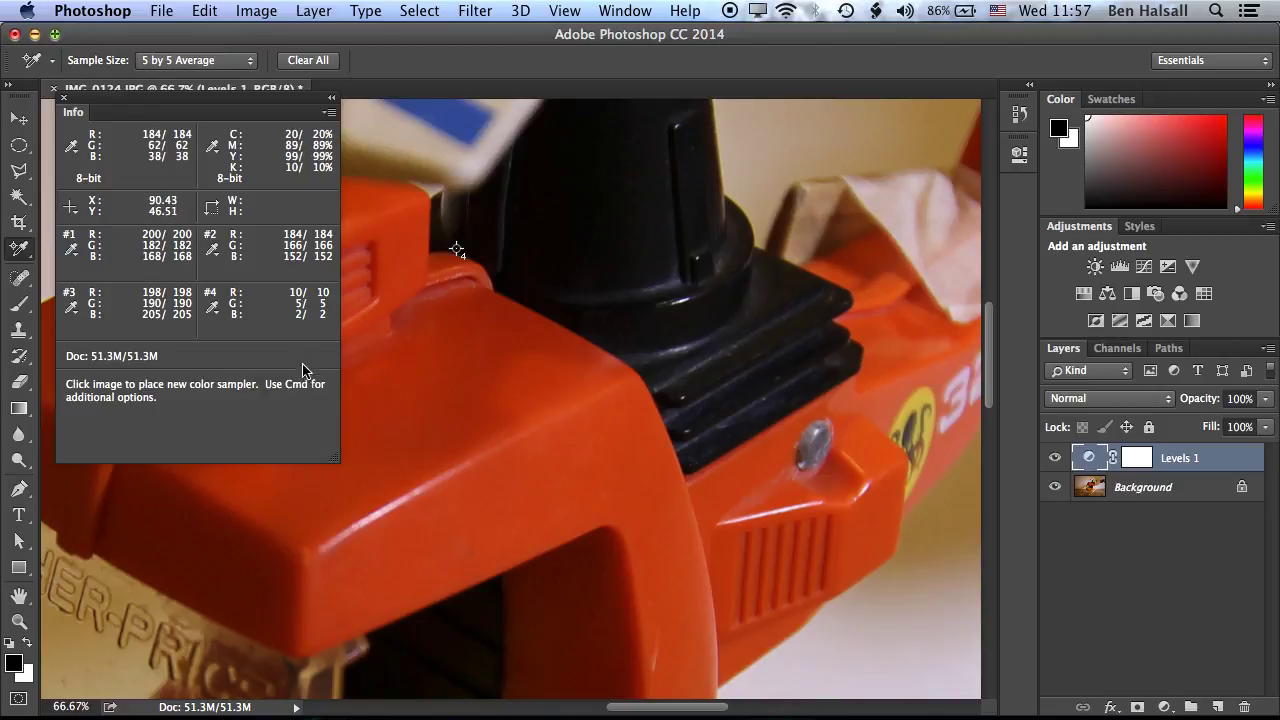
Step: Try the black input level at 28 in the Levels 1 adjustment, restore it to 0, and collapse its properties
double_click(1089, 459)
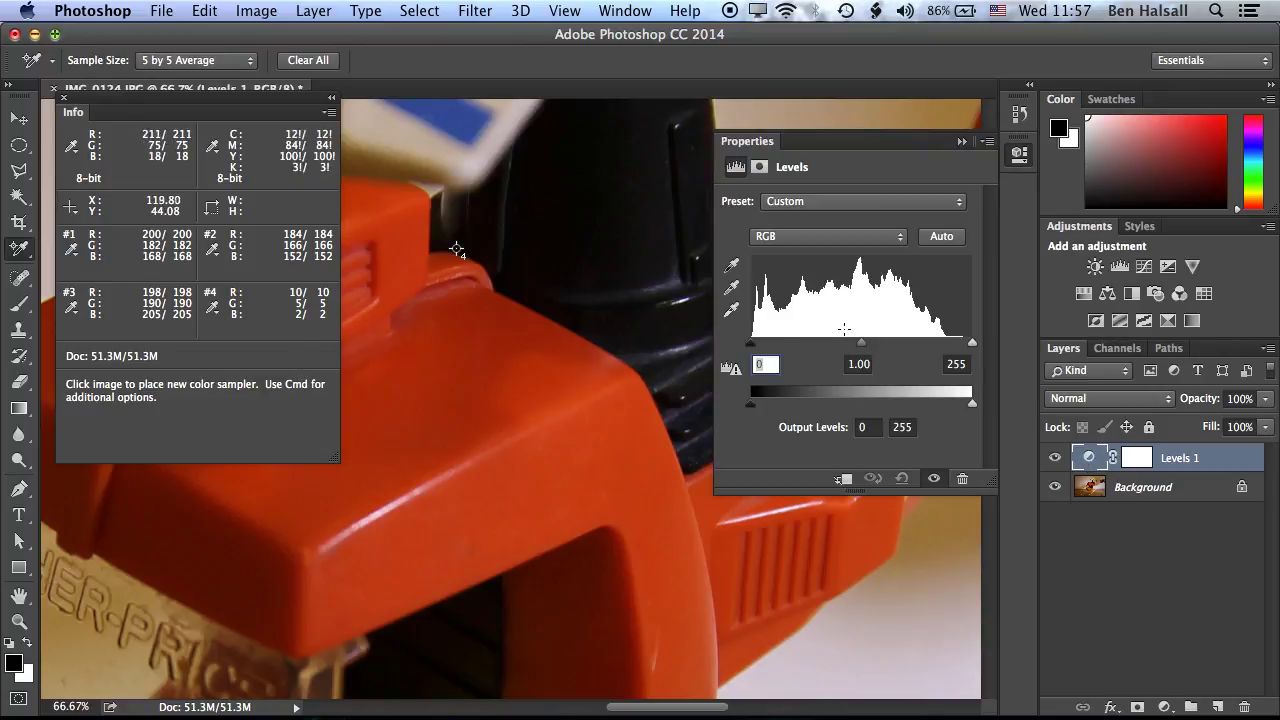
drag(752, 348, 774, 345)
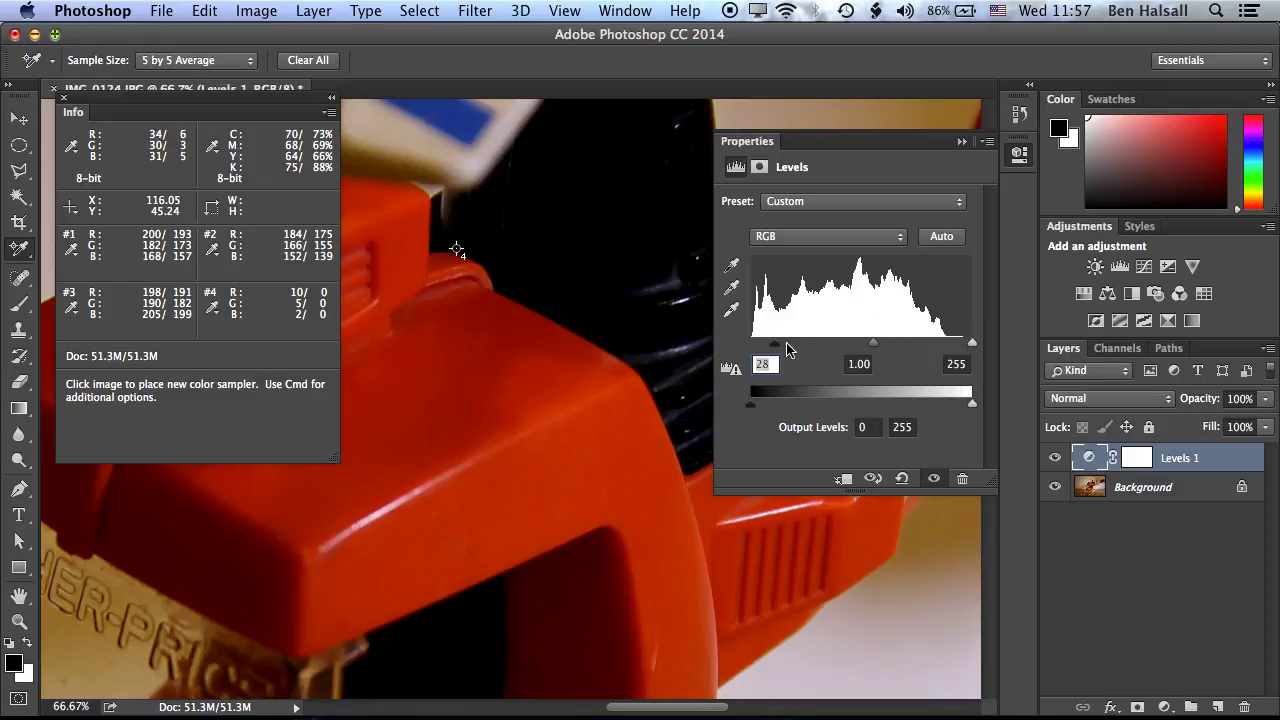
drag(774, 346, 751, 348)
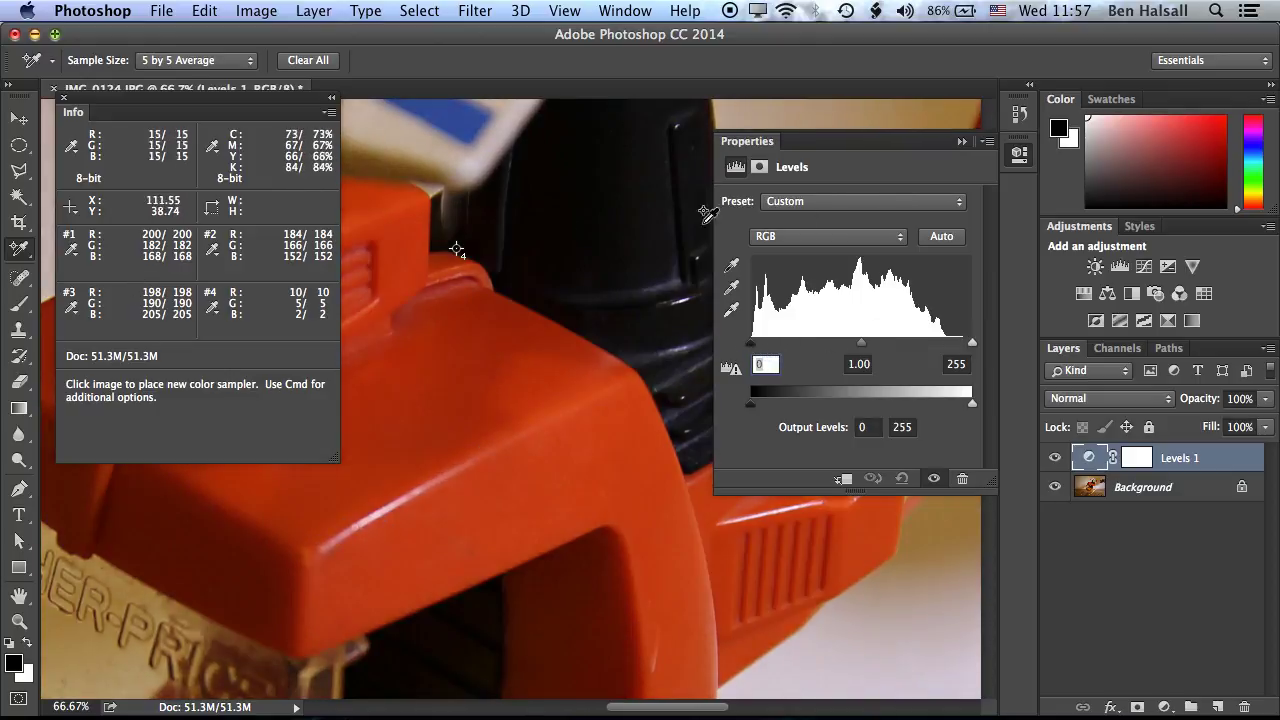
click(962, 141)
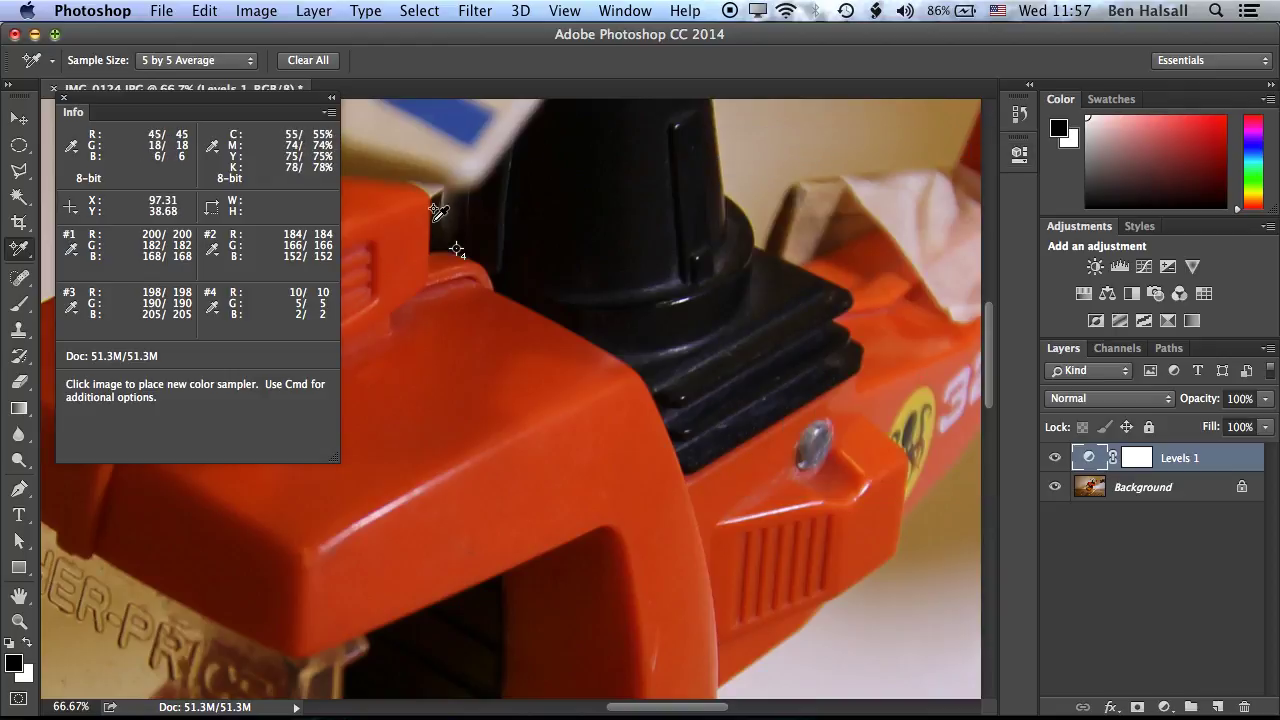
Step: Open the foreground colour picker and try the neutral greys 676767 and ebebeb at 0% saturation
key(super)
key(super+minus)
key(super+minus)
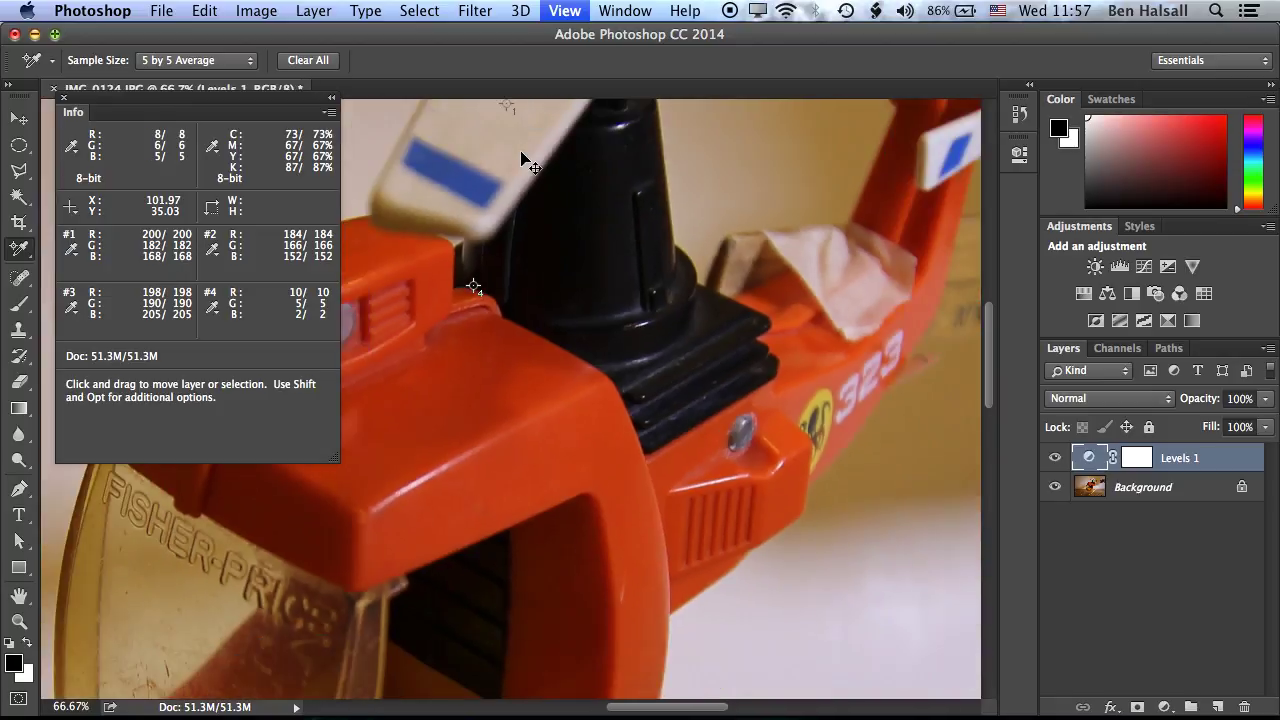
drag(553, 249, 600, 282)
key(super+minus)
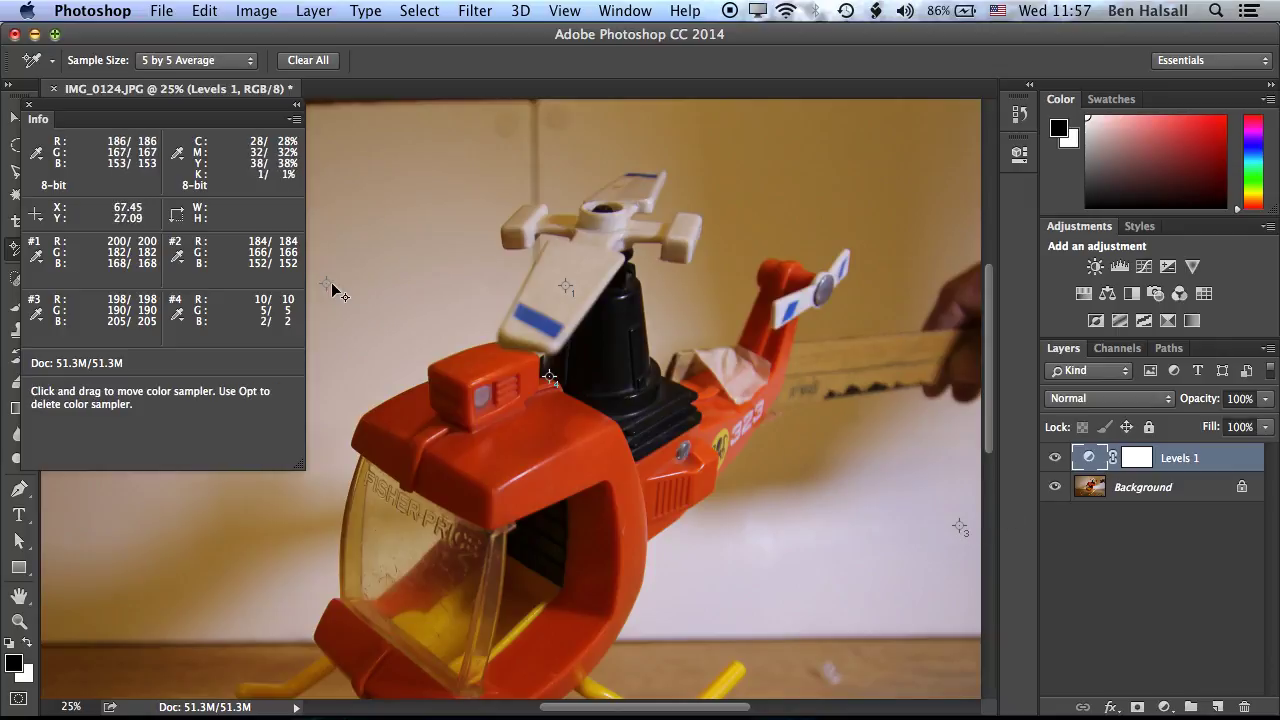
click(15, 666)
drag(718, 38, 456, 85)
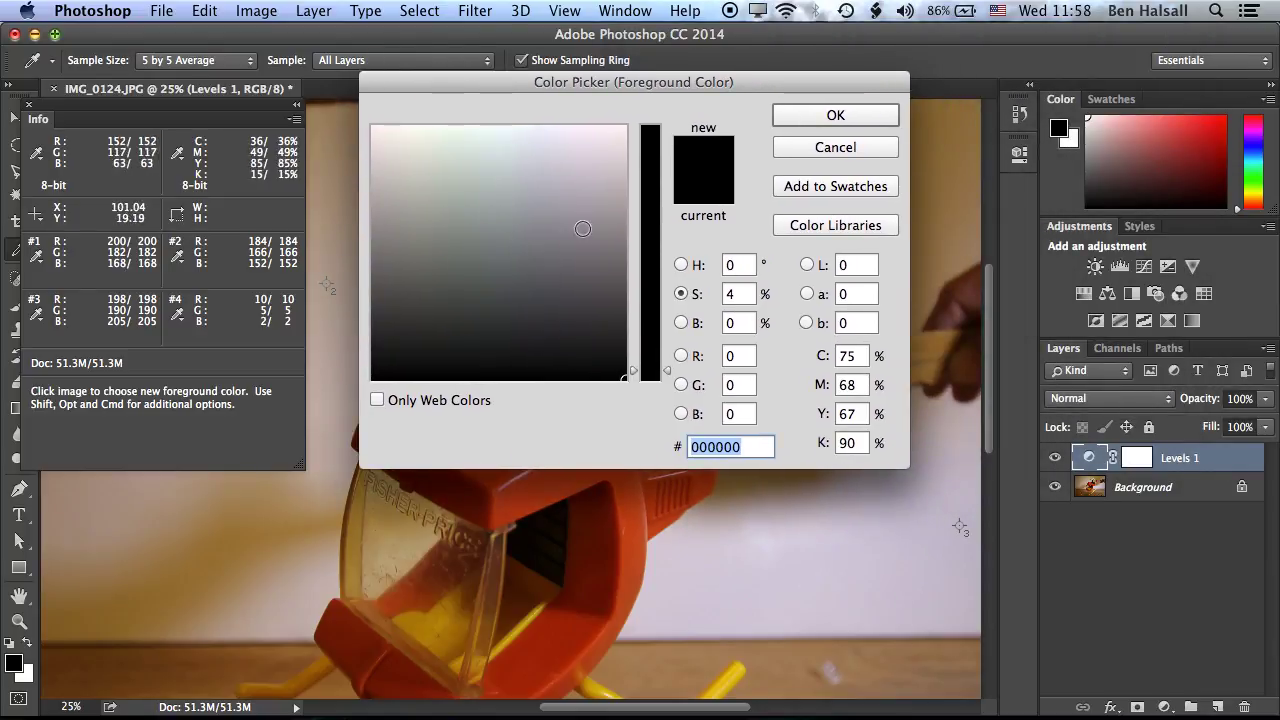
mouse_move(668, 370)
mouse_down()
mouse_move(670, 393)
mouse_move(600, 369)
mouse_move(629, 345)
mouse_move(625, 277)
mouse_up()
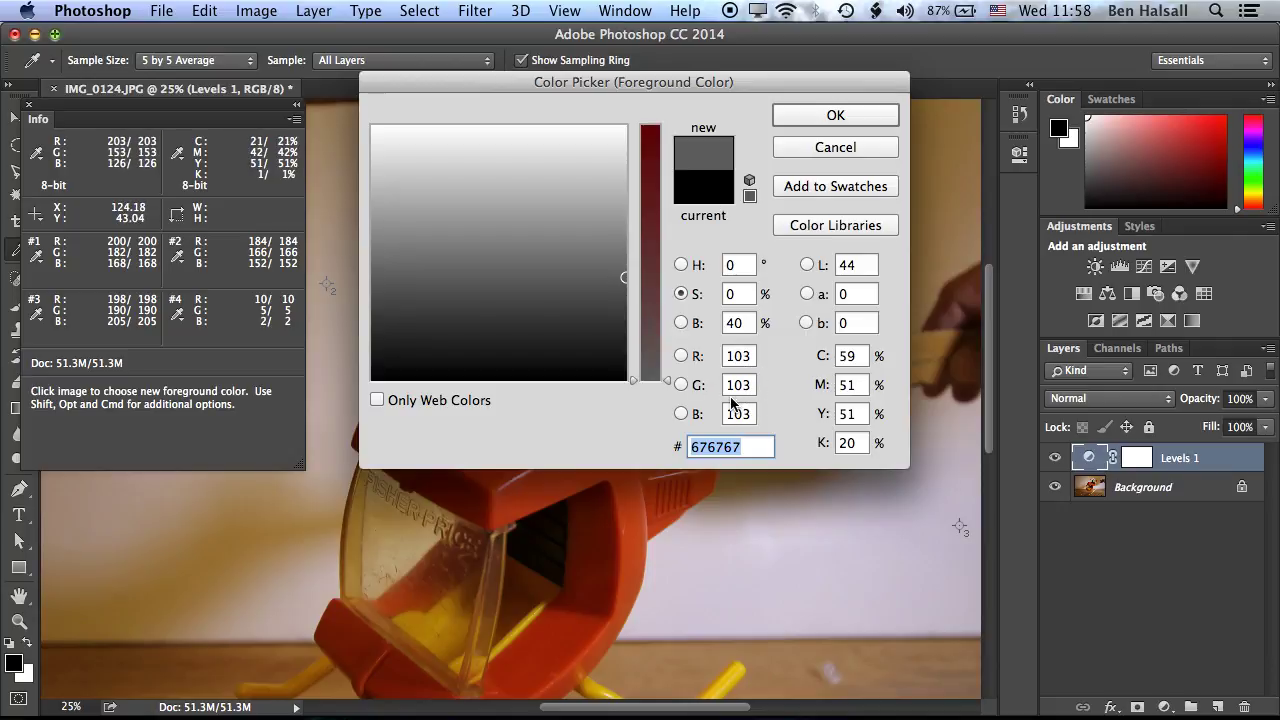
drag(630, 290, 625, 146)
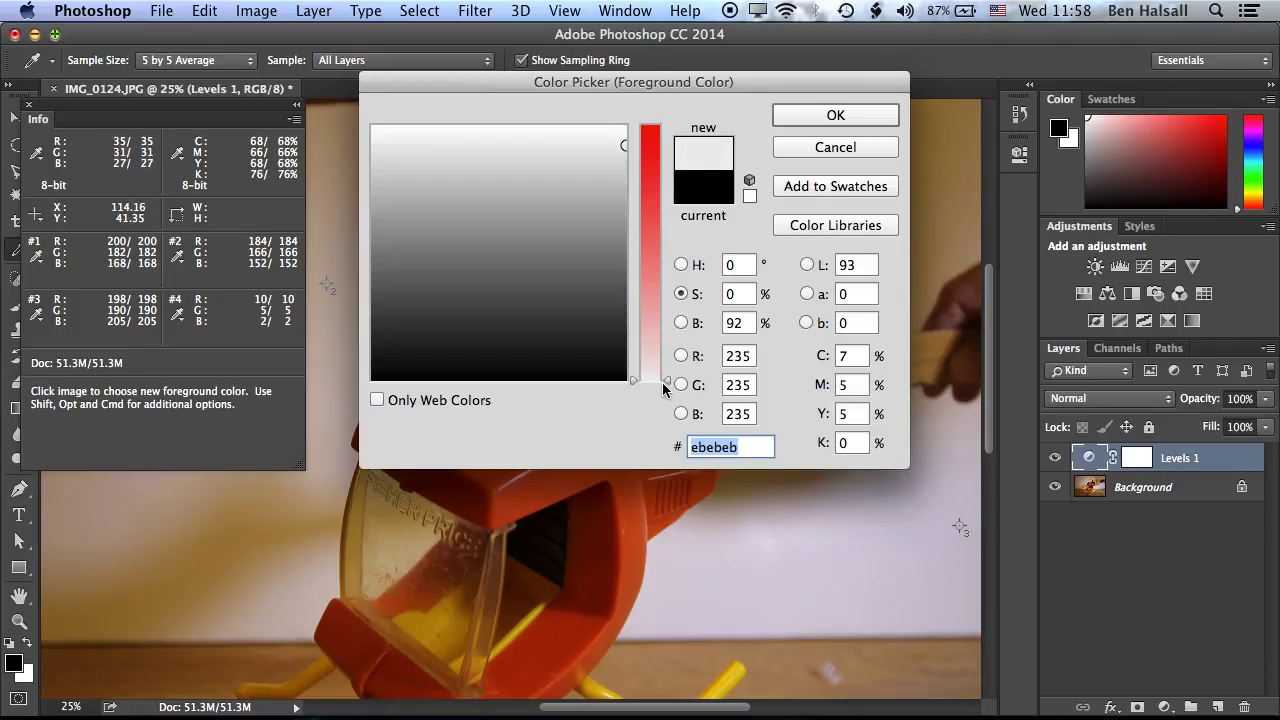
Step: Try the foreground colour at 14% saturation as ebcaca, compare it with pure white ffffff, and cancel the colour change
drag(668, 380, 673, 347)
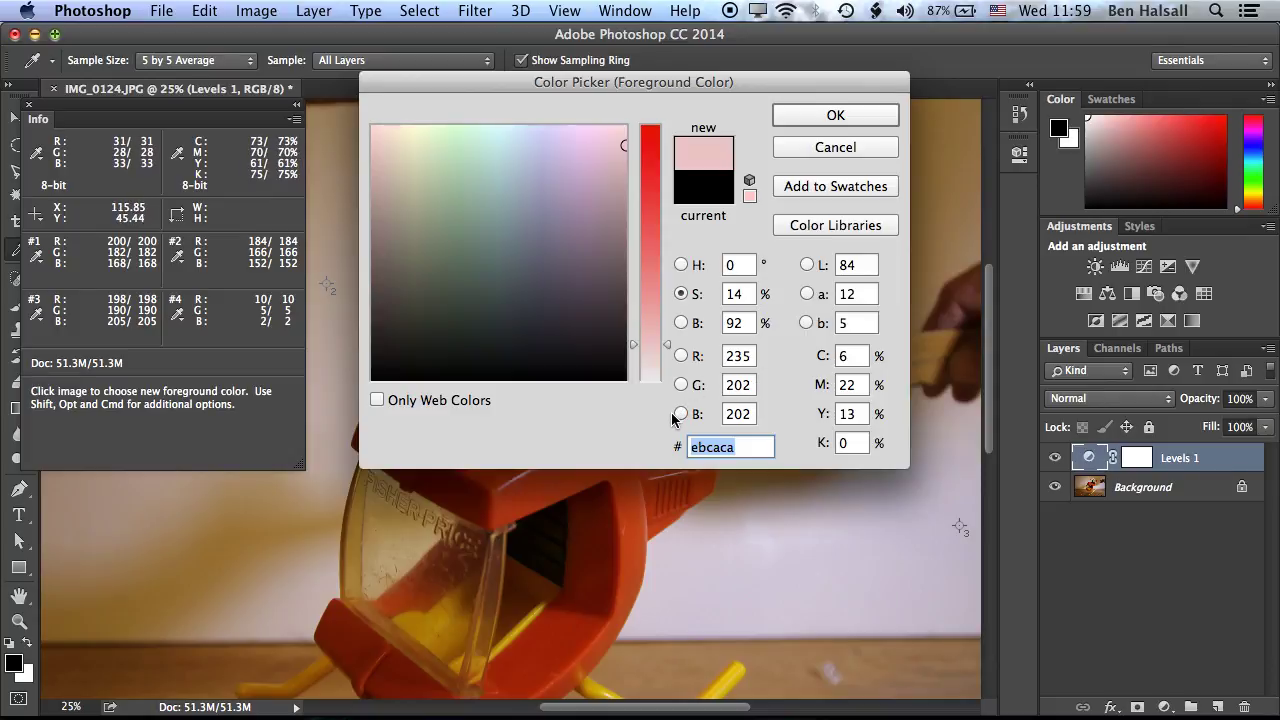
drag(669, 350, 677, 382)
click(622, 126)
click(626, 123)
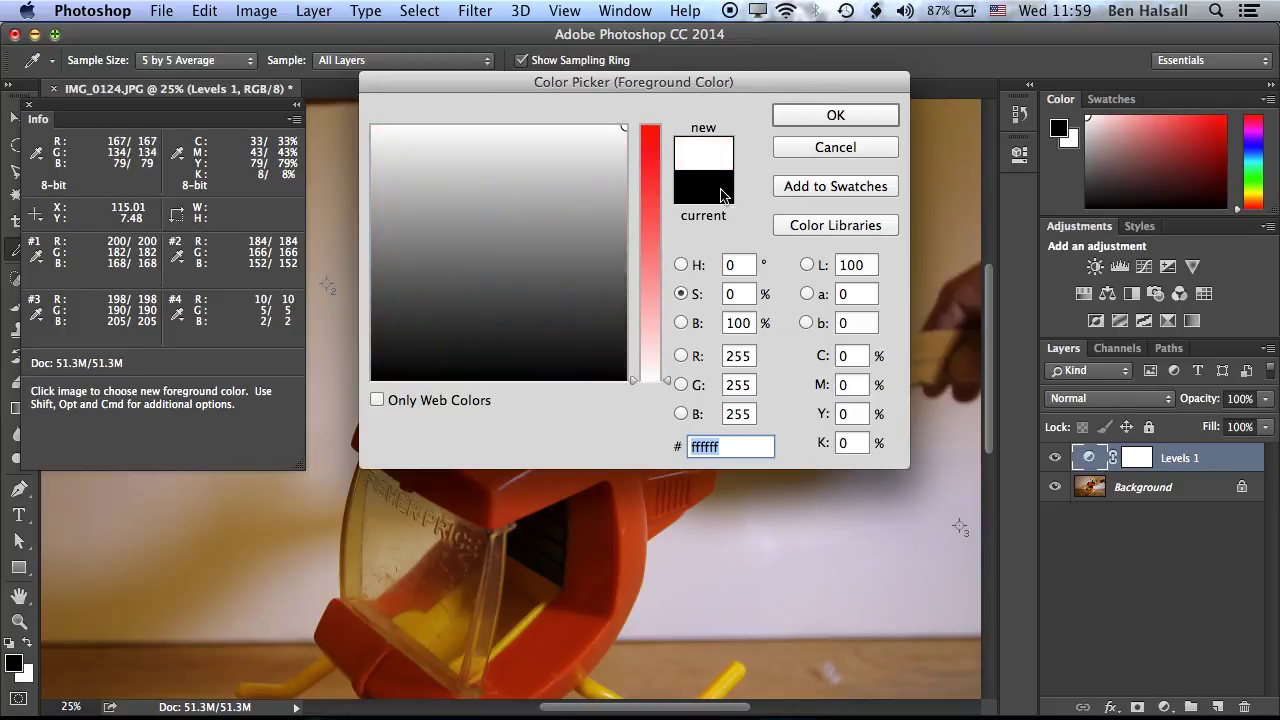
click(819, 150)
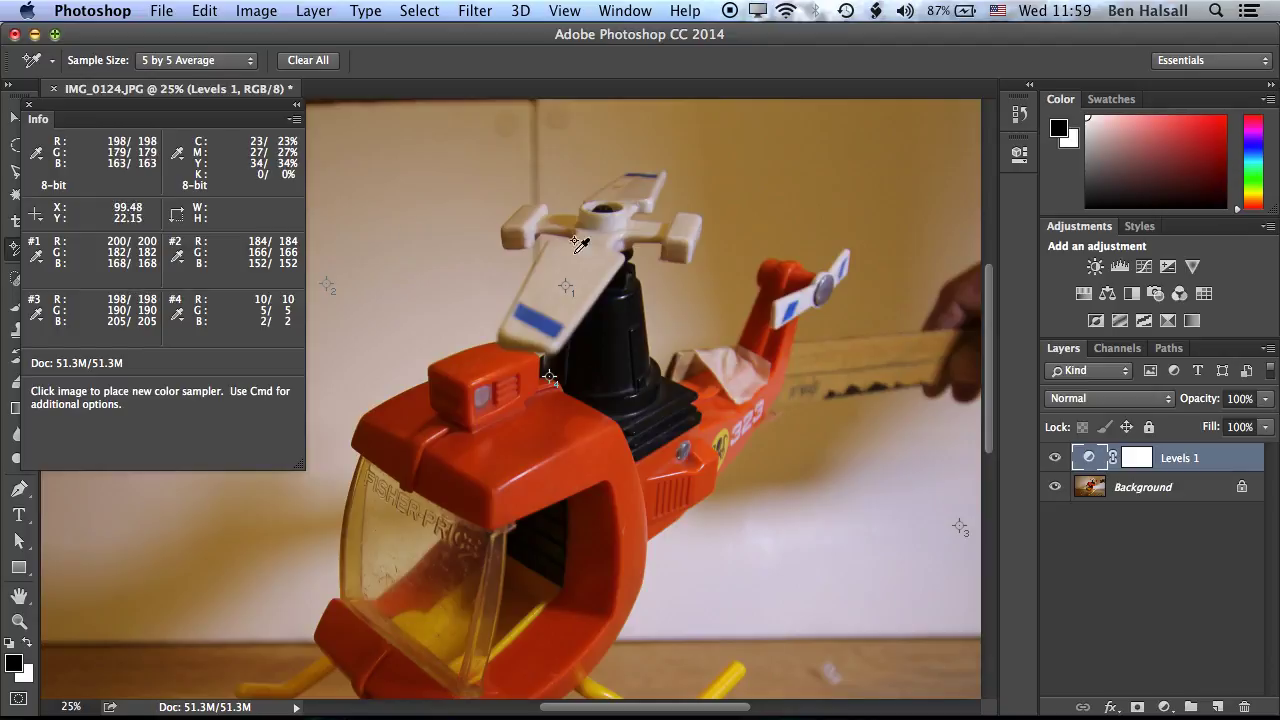
Step: Set the Red channel's midtone level to 0.72 in the Levels 1 adjustment, balancing red with green at sampler #1
double_click(1088, 460)
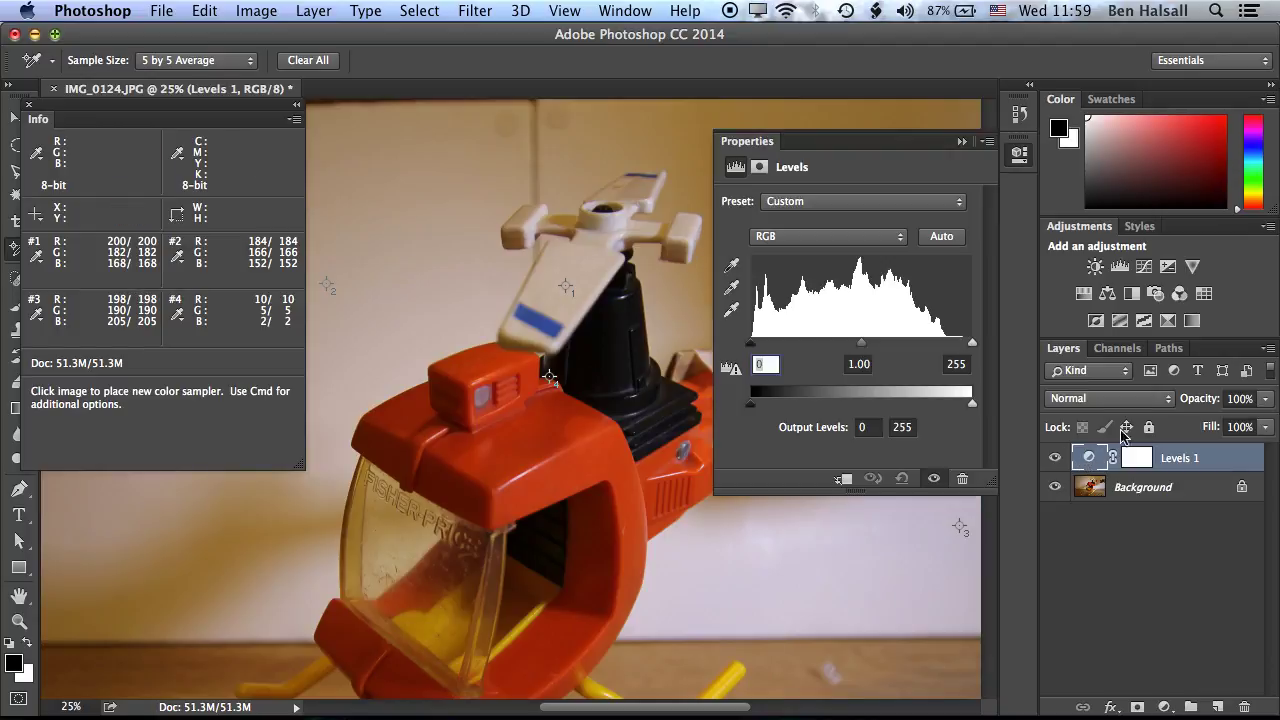
click(817, 244)
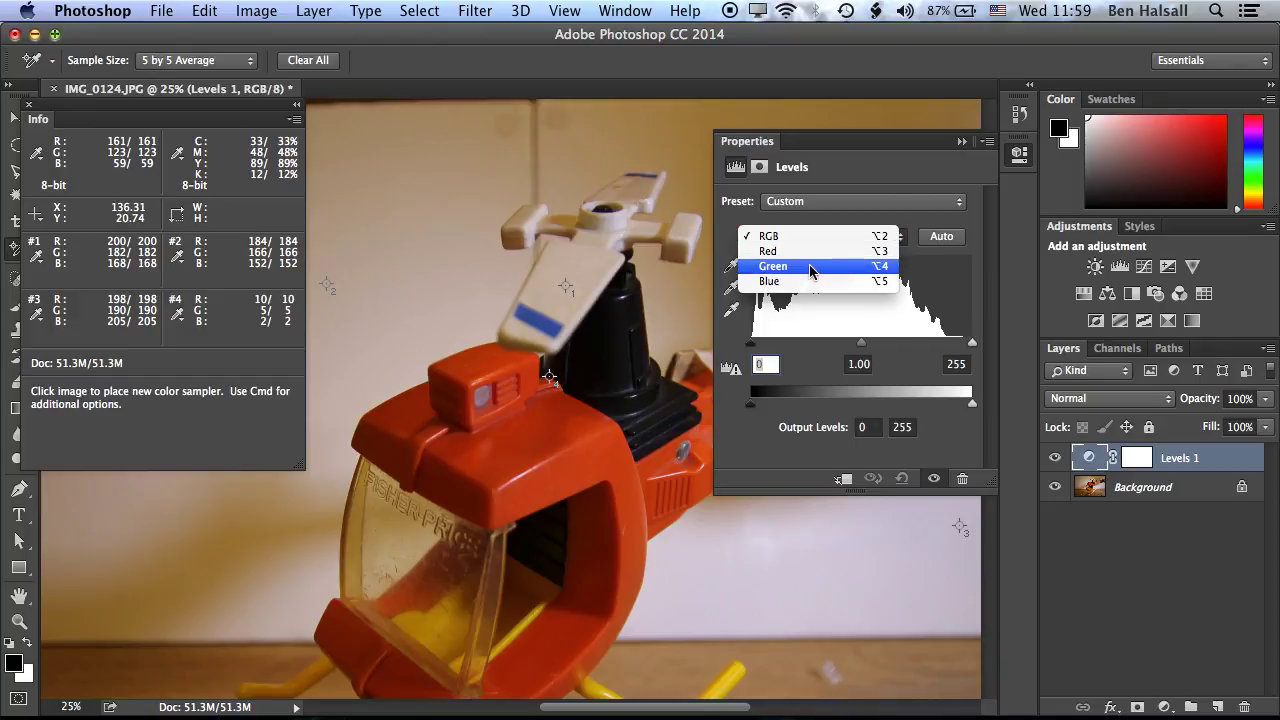
click(808, 252)
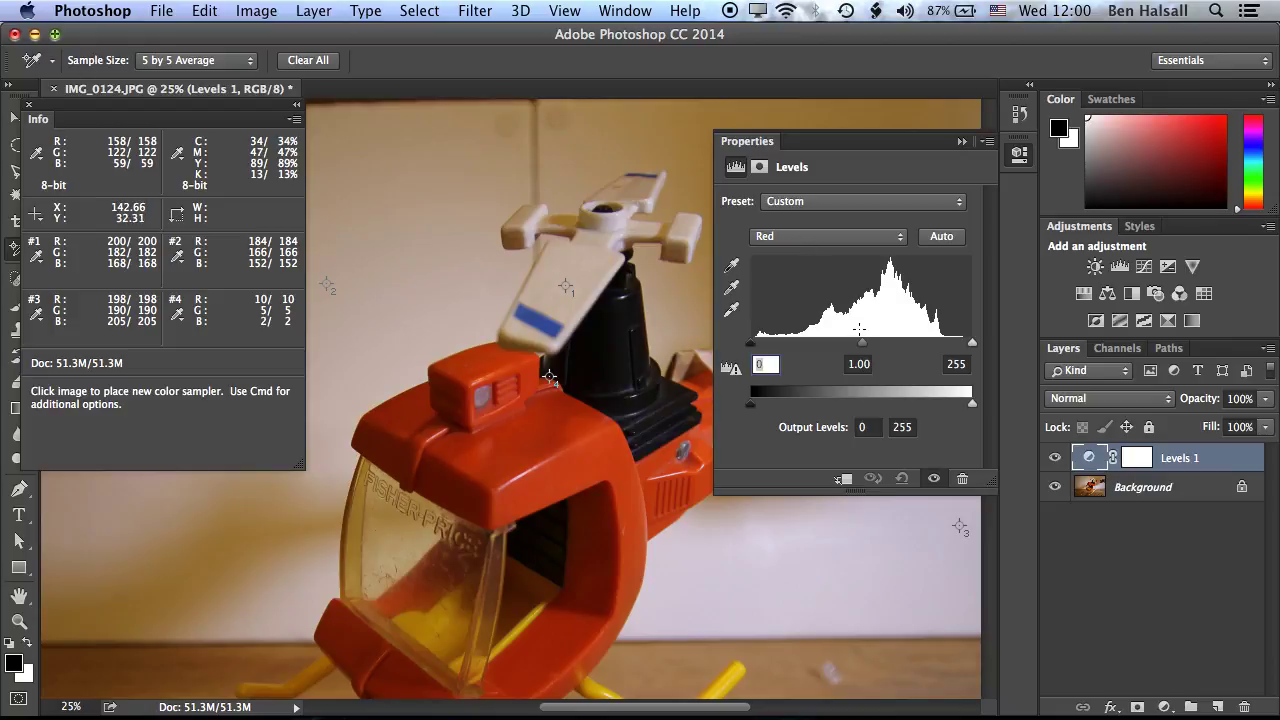
drag(862, 345, 877, 351)
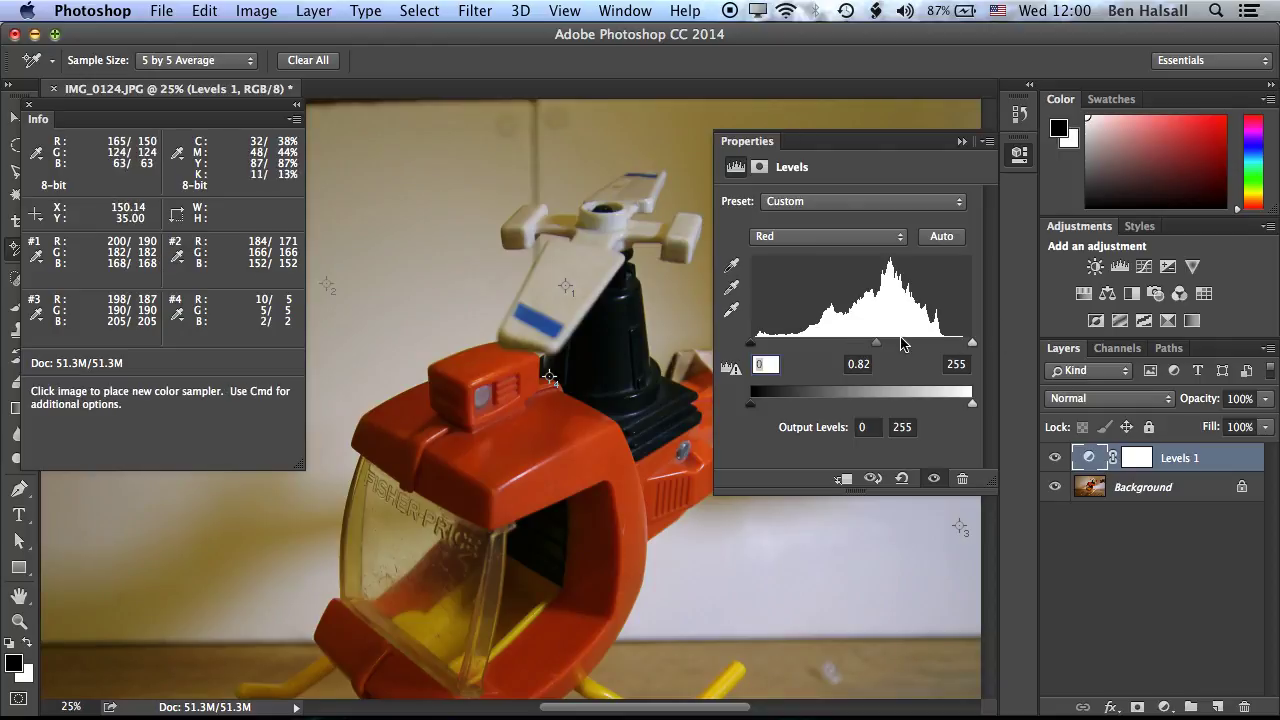
drag(880, 349, 883, 347)
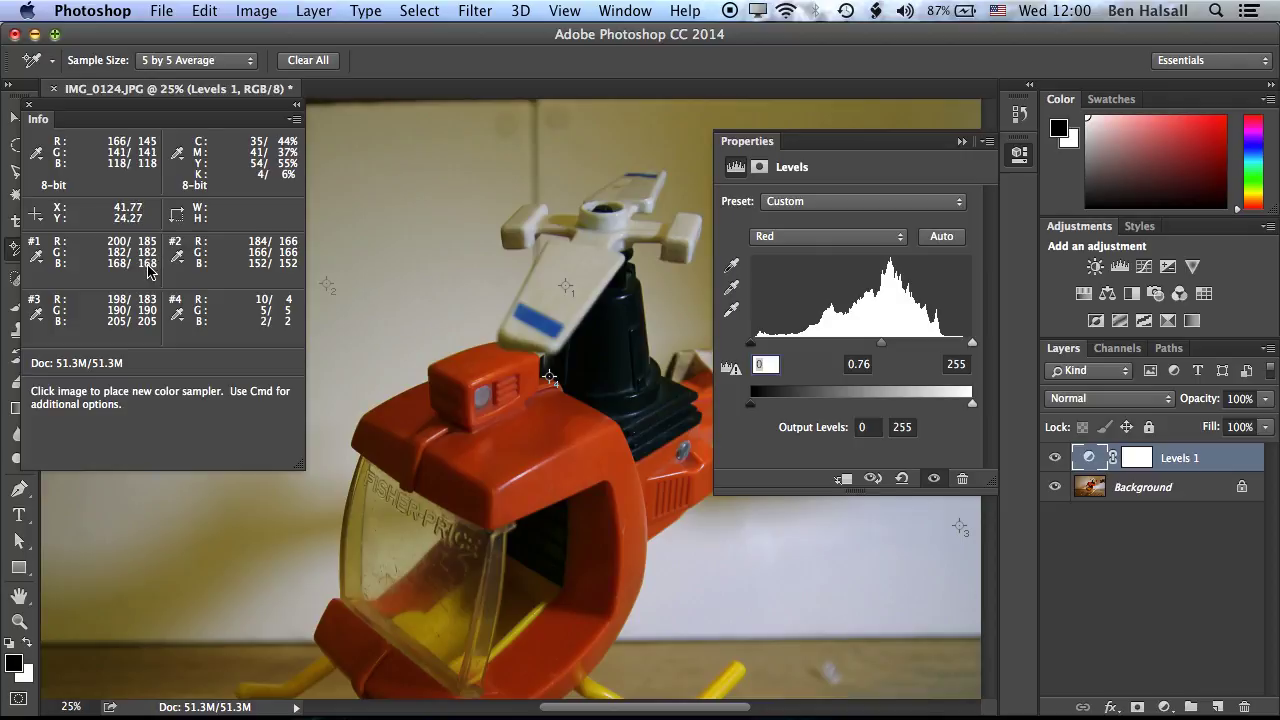
drag(881, 346, 886, 350)
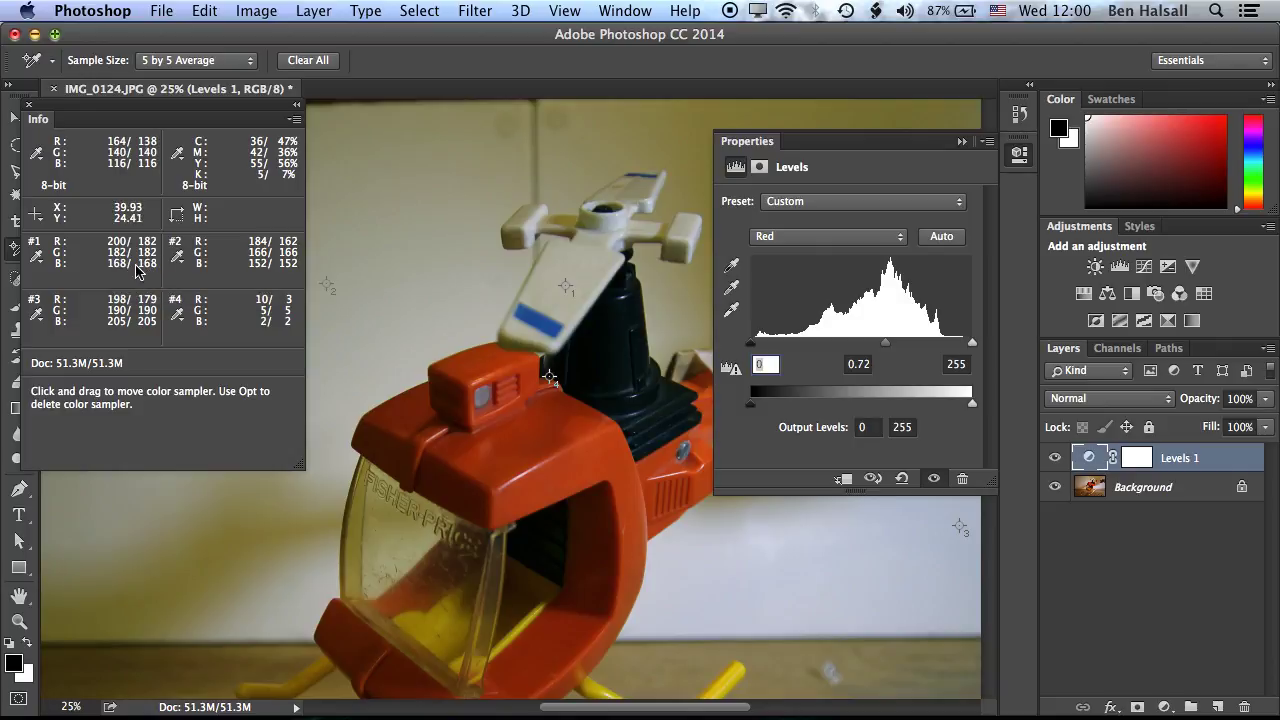
Step: Set the Blue channel's midtone level to 1.23 in the Levels 1 adjustment, matching blue to red and green at sampler #1
click(844, 239)
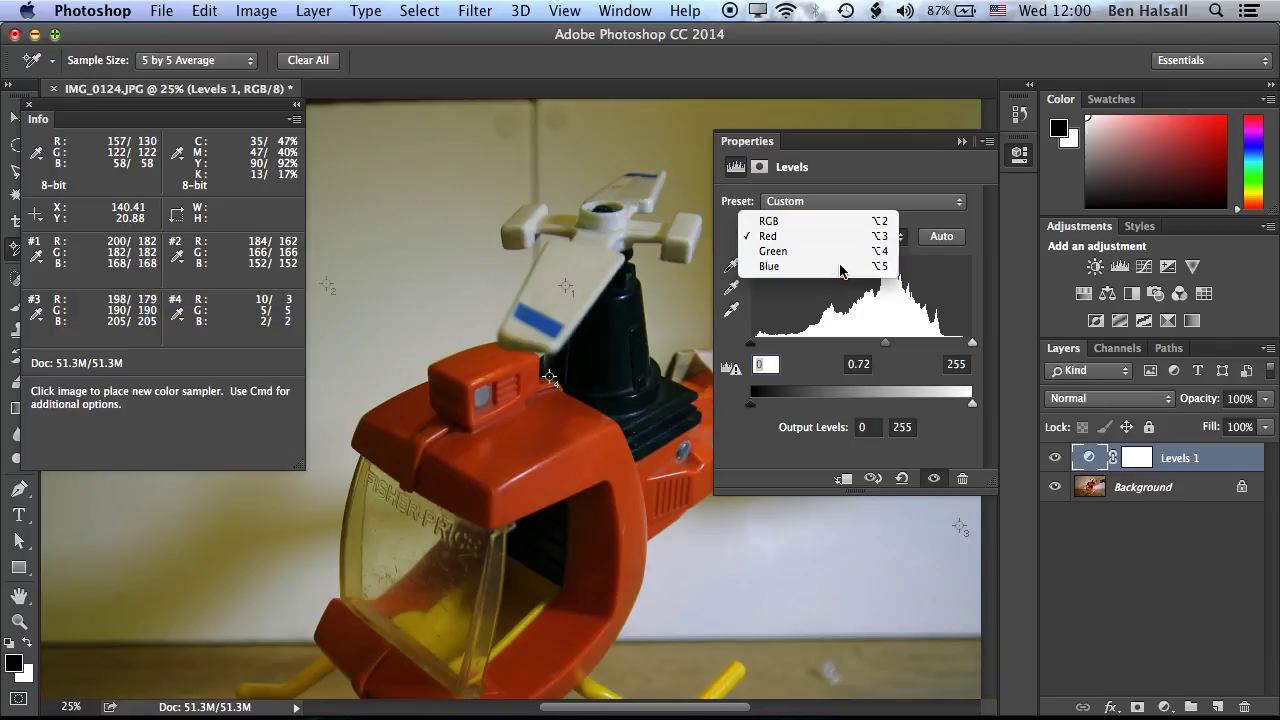
click(844, 266)
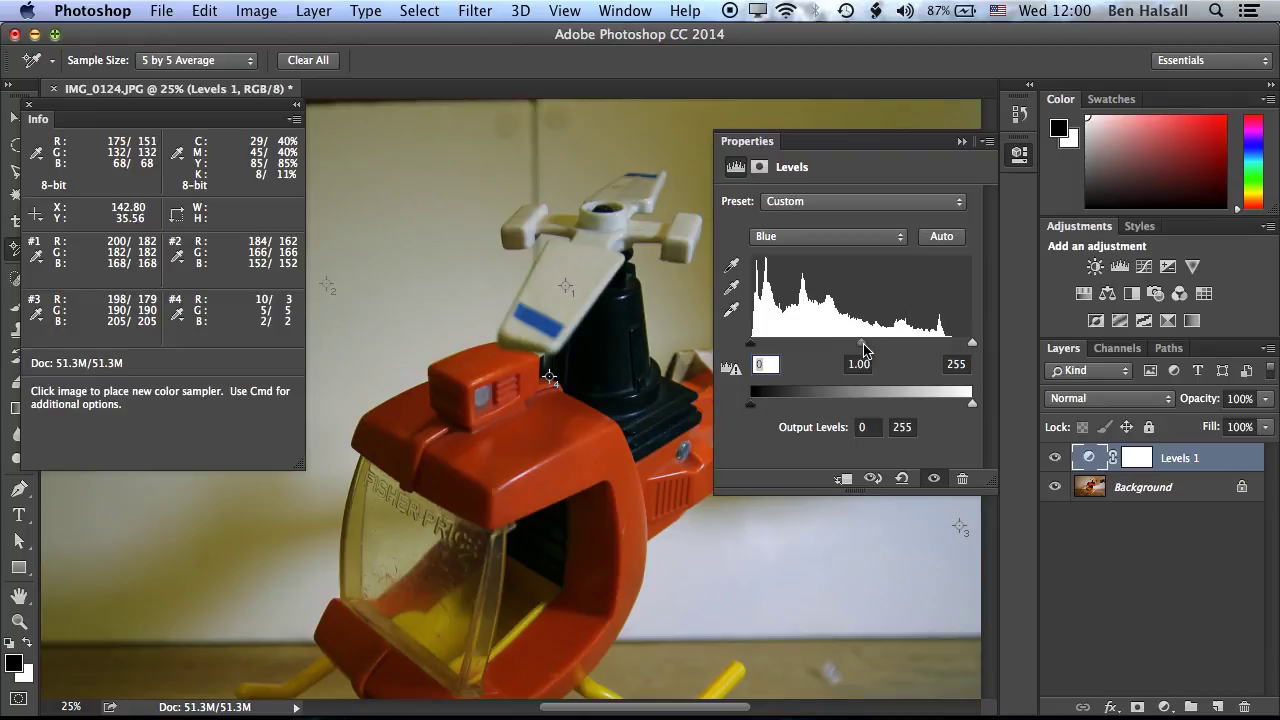
drag(865, 348, 846, 349)
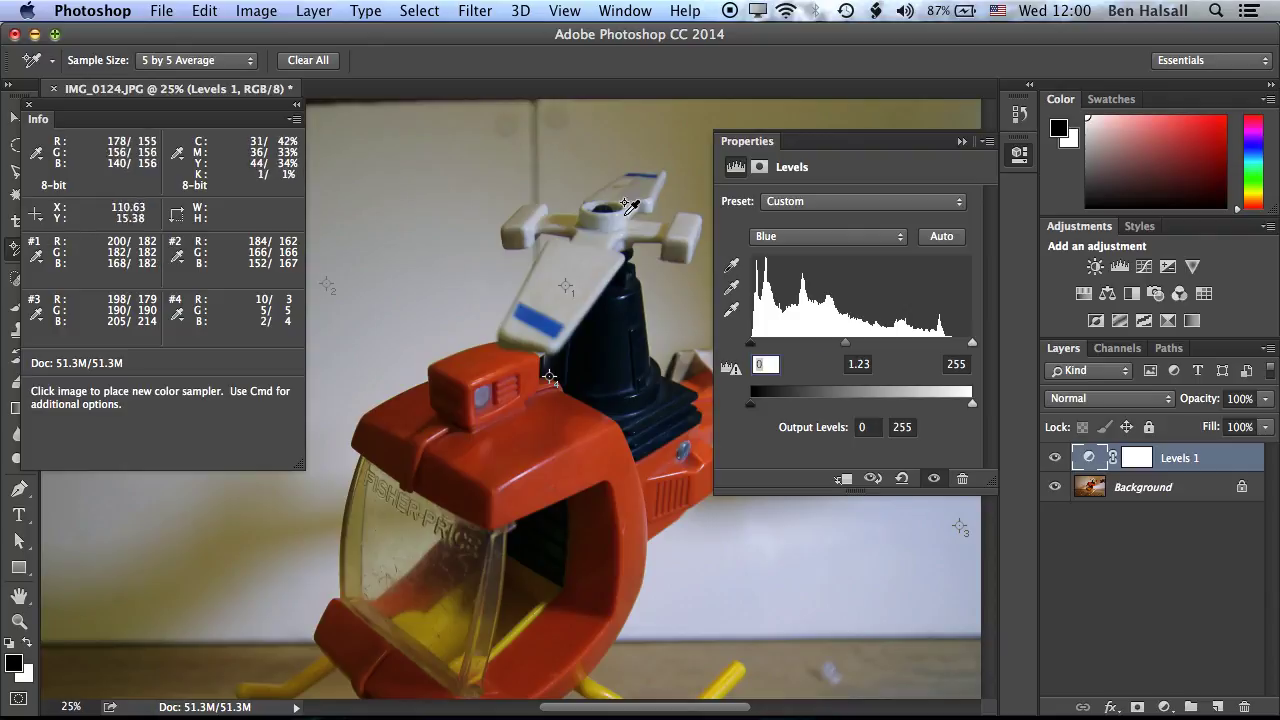
click(731, 287)
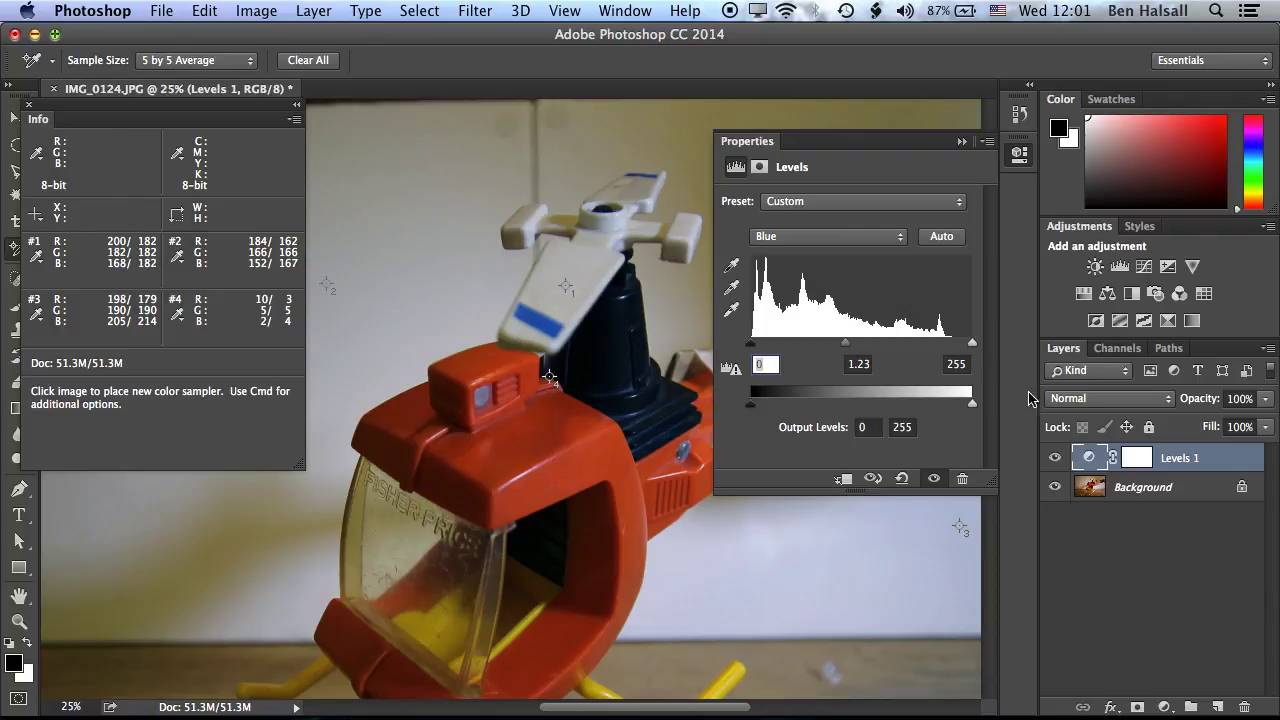
Step: Compare the helicopter photo before and after the correction by repeatedly hiding and showing the Levels 1 layer
click(1055, 458)
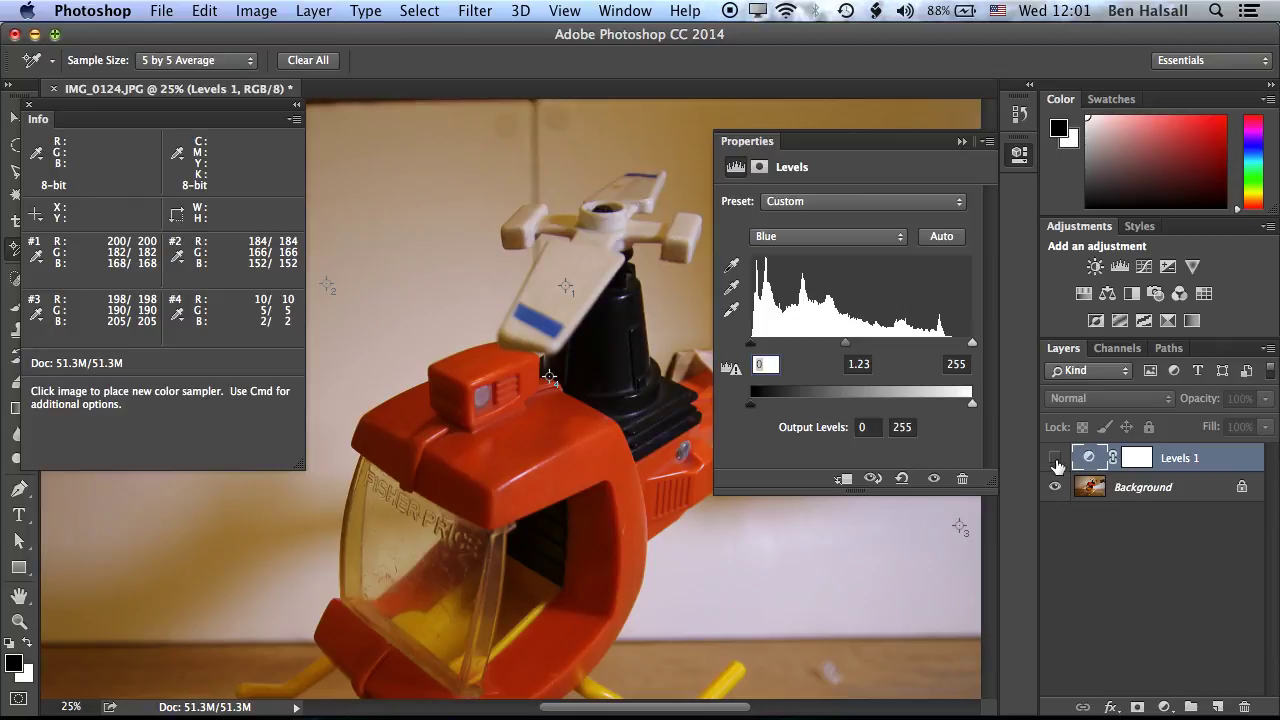
click(1055, 458)
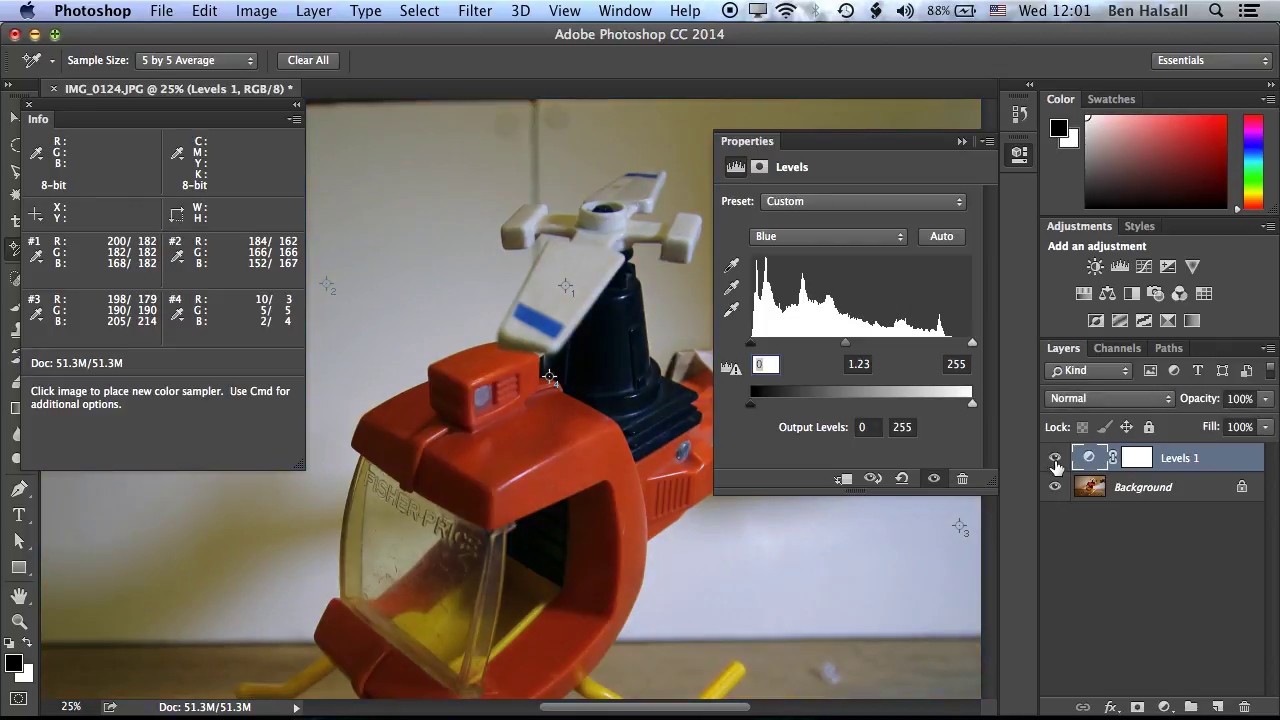
click(1055, 458)
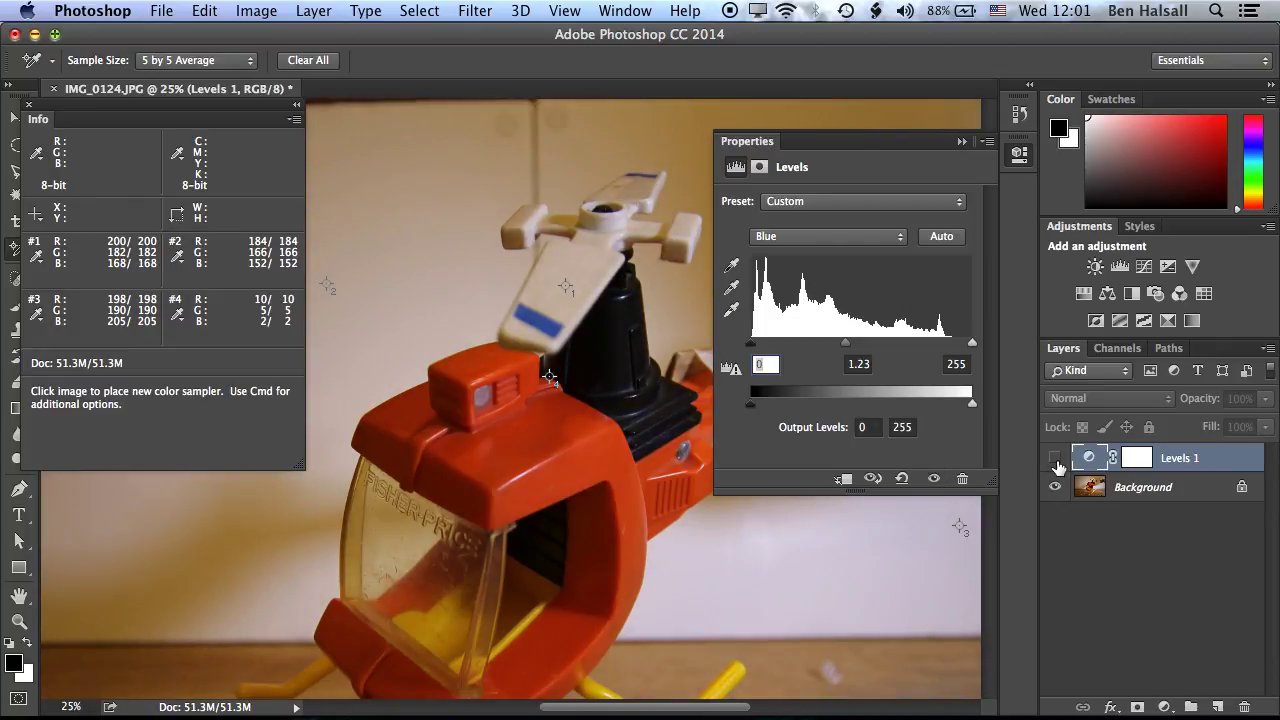
click(1055, 458)
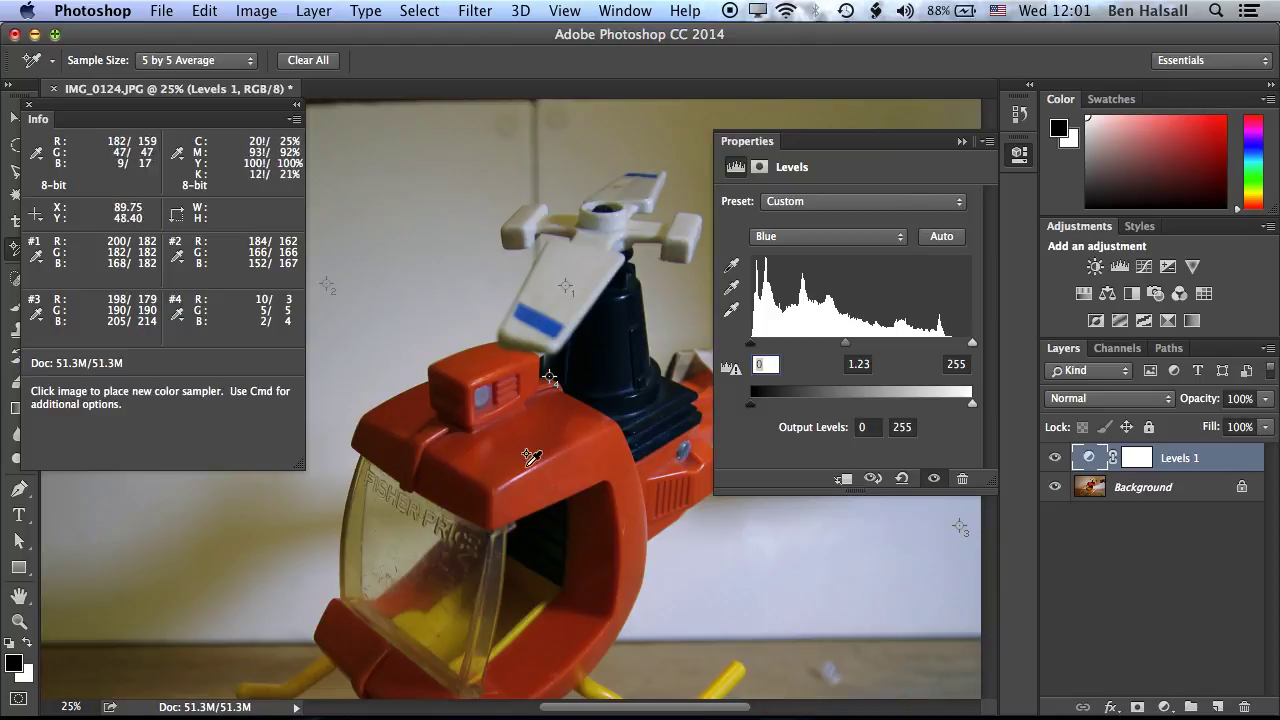
key(space)
drag(598, 478, 481, 497)
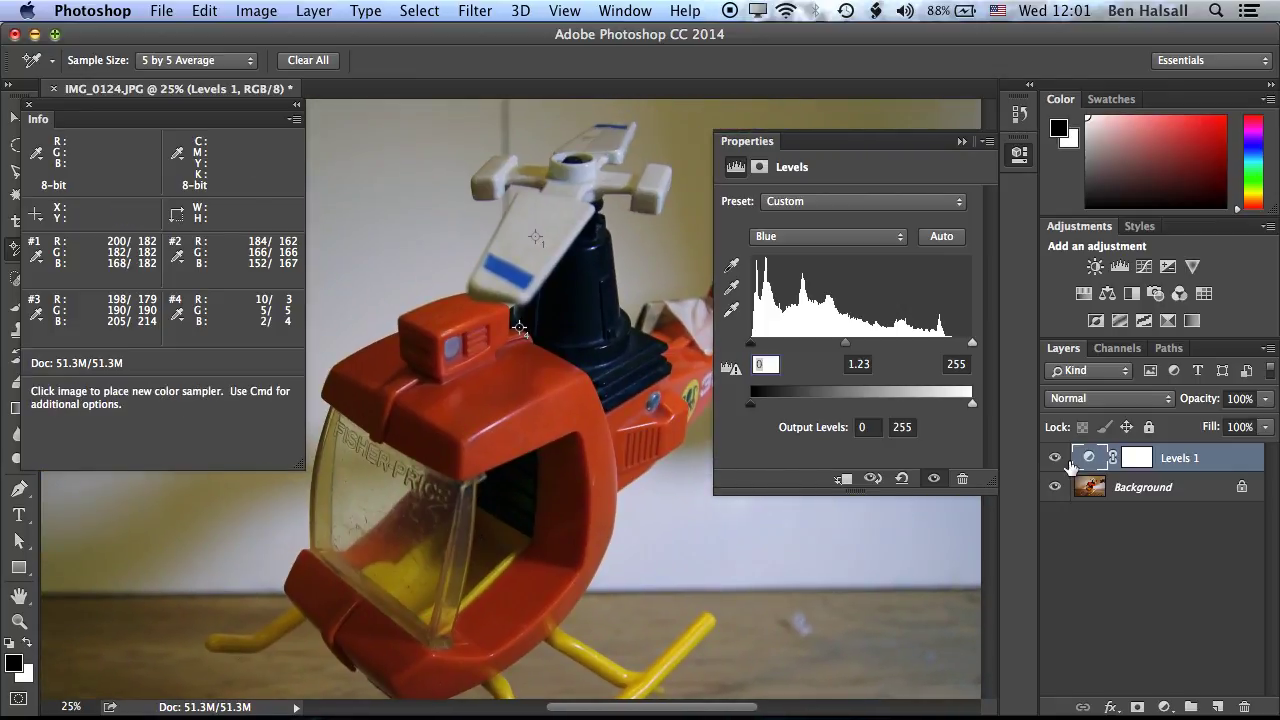
click(1055, 459)
click(1054, 459)
click(1055, 460)
click(1058, 466)
Step: Try the Levels 1 layer's opacity adjustment, keep it at 100%, and deselect the layer
click(1267, 401)
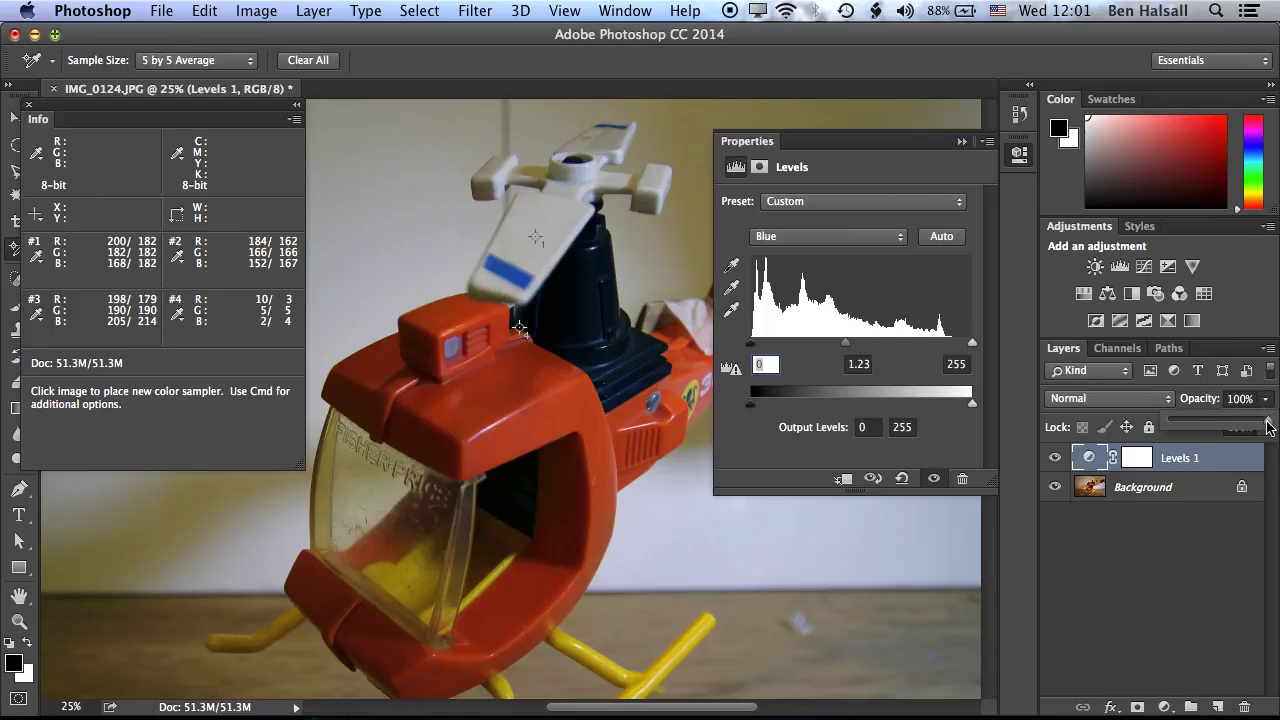
mouse_move(1268, 426)
mouse_down()
mouse_move(1218, 428)
mouse_move(1262, 427)
mouse_up()
click(1110, 563)
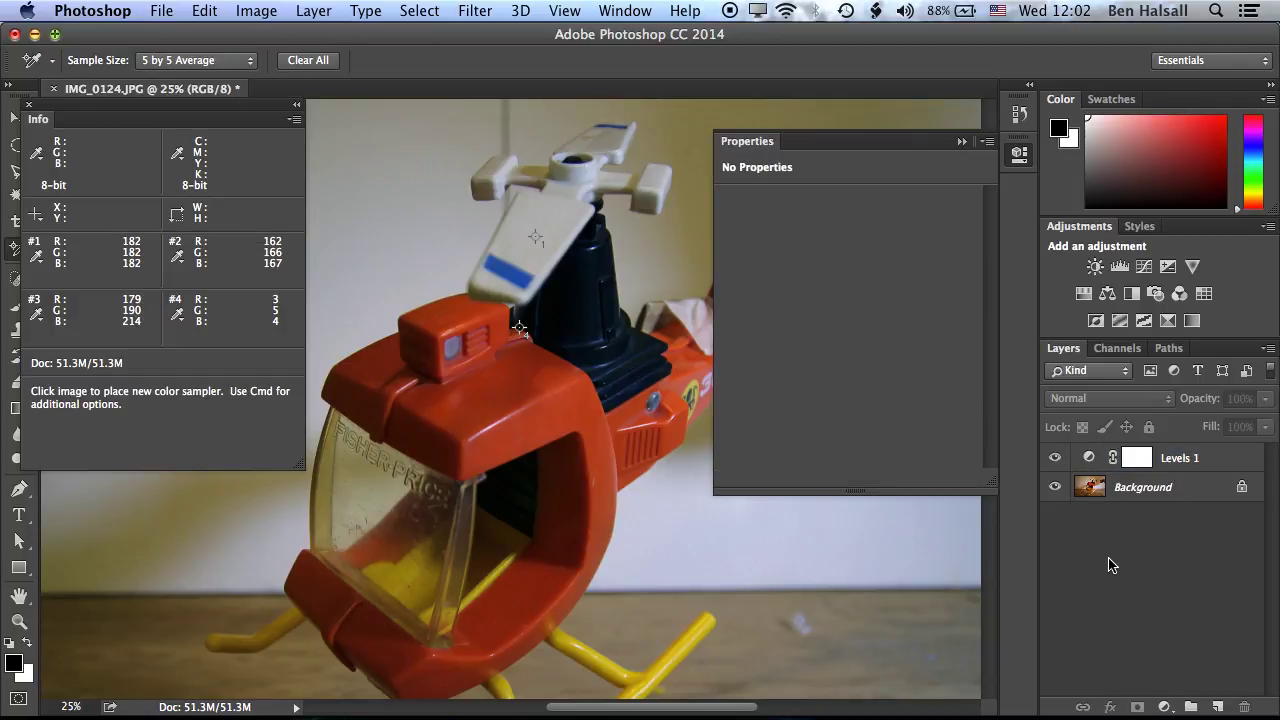